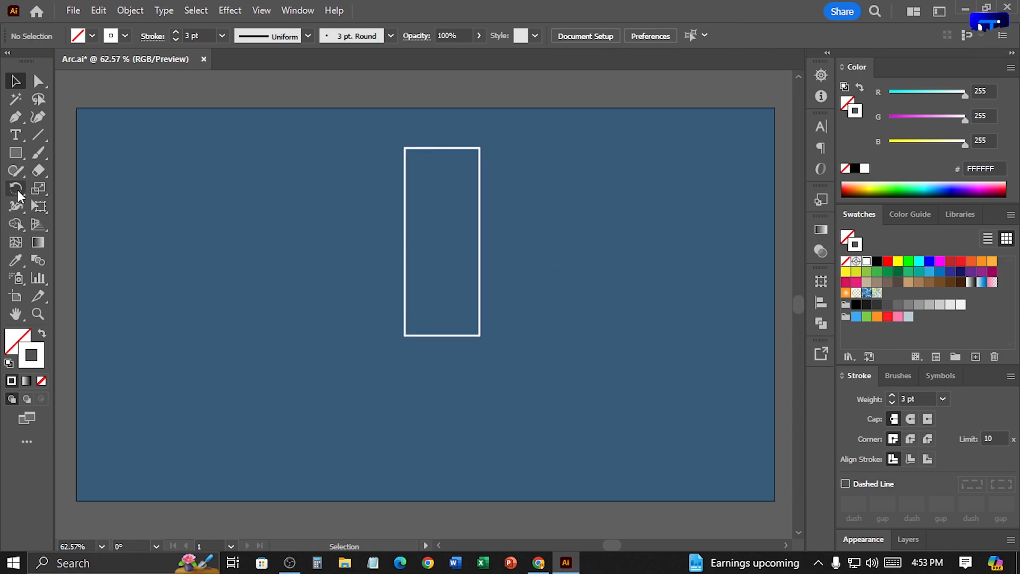
Draw a straight horizontal ground line below the rectangle, extending well past both of its sides.
left_click(20, 157)
left_click(38, 135)
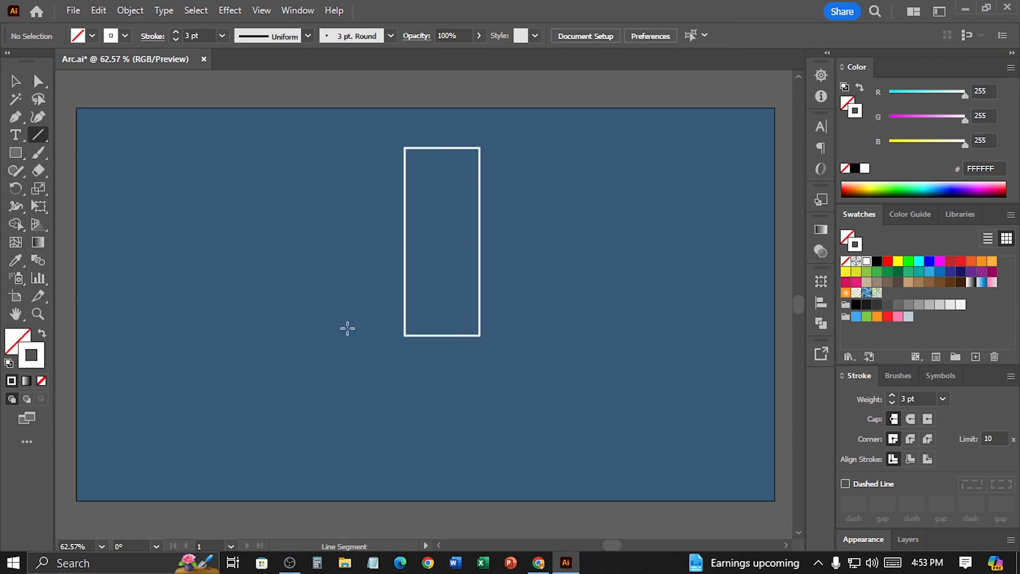
left_click_drag(221, 380, 578, 380)
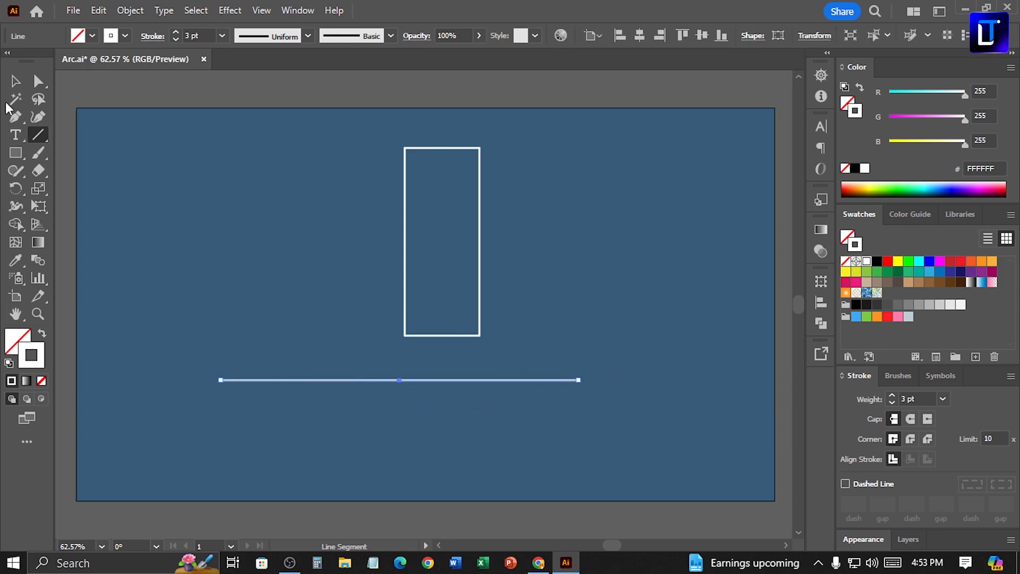
Lower the rectangle's upper right corner to form a sloped roof, and extend its bottom edge down to the ground line.
left_click(15, 81)
left_click(45, 82)
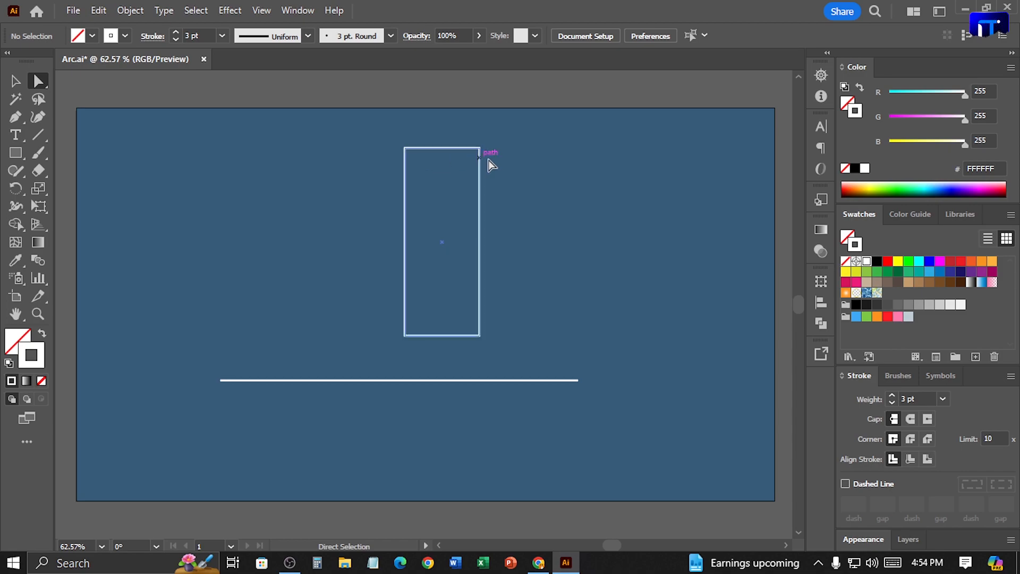
left_click_drag(479, 150, 477, 212)
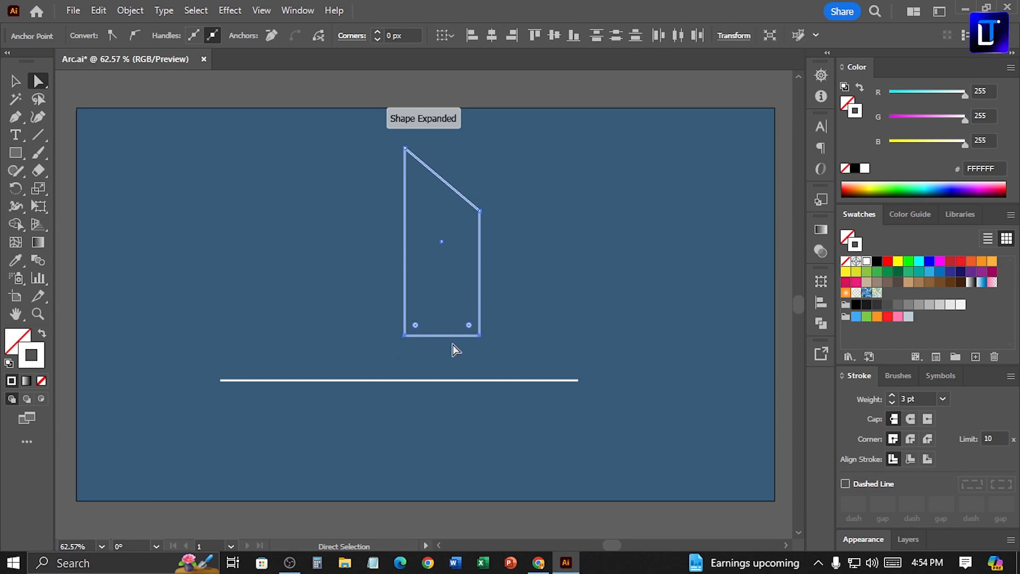
left_click_drag(443, 335, 444, 380)
Center the sloped tower horizontally on the ground line, using the line as the key object for alignment.
left_click(16, 81)
left_click_drag(120, 104, 575, 445)
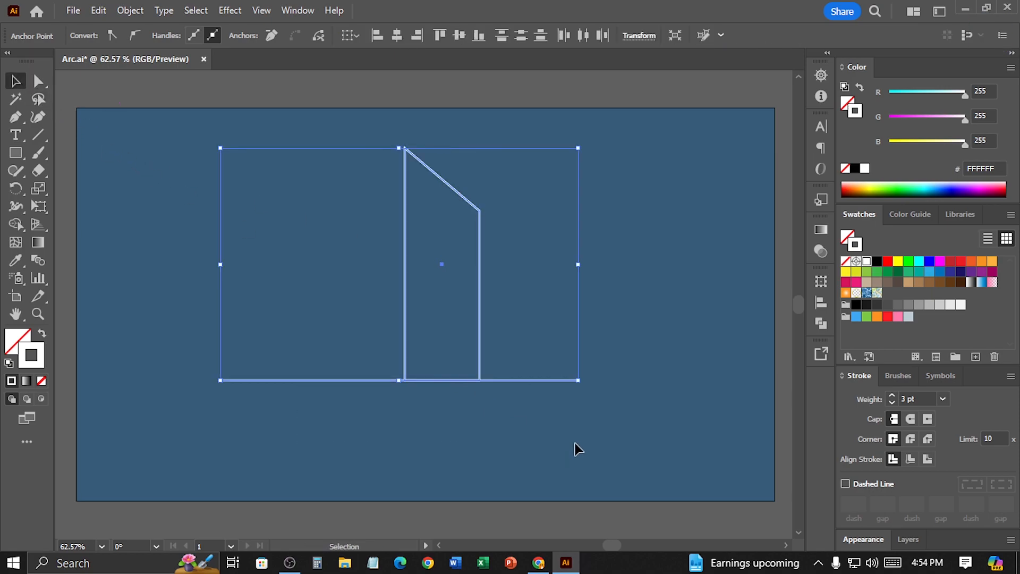
left_click(367, 381)
left_click(640, 36)
left_click(661, 192)
Copy the tower and paste two duplicates directly in front of it.
left_click(436, 259)
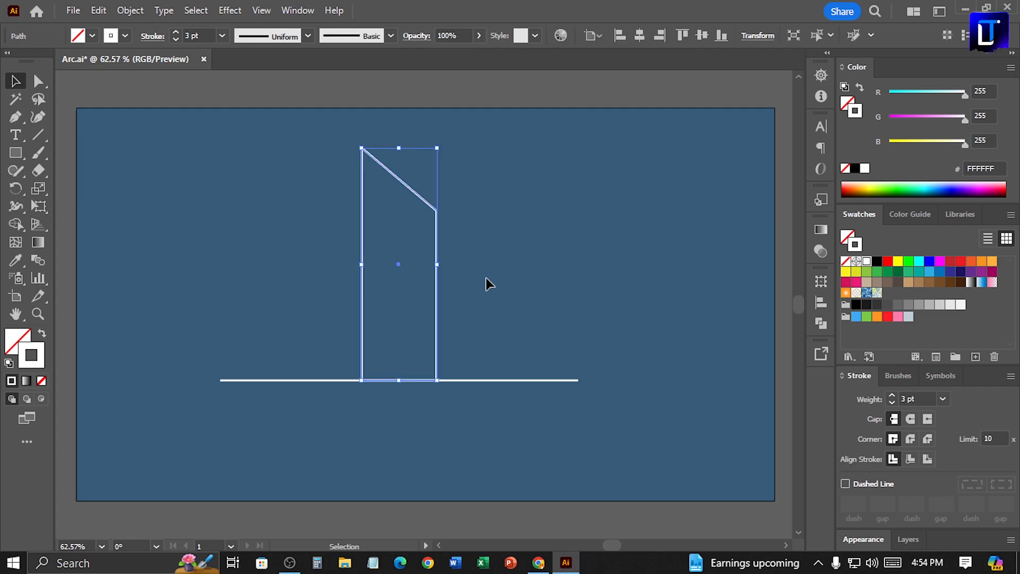
right_click(439, 250)
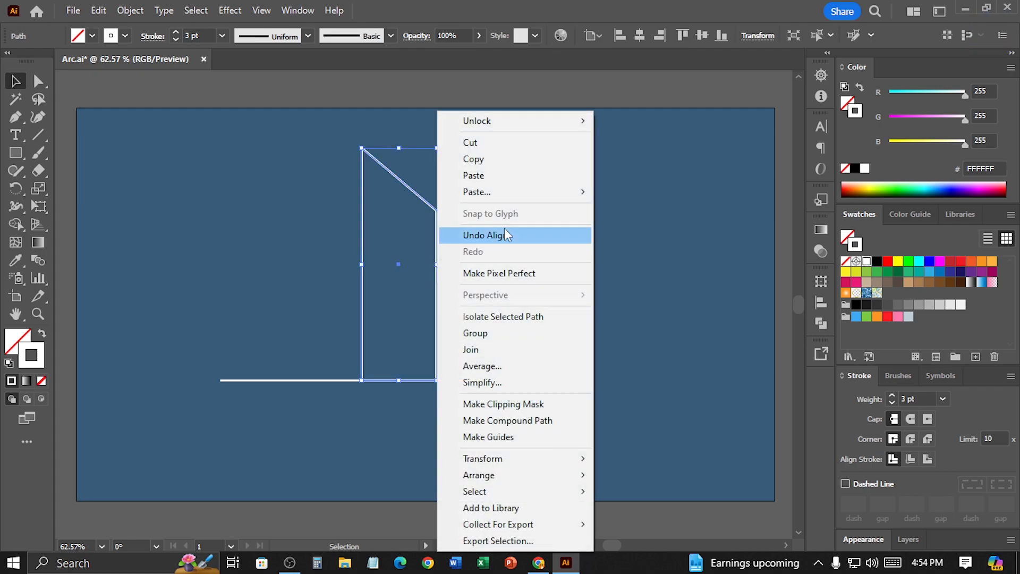
left_click(492, 162)
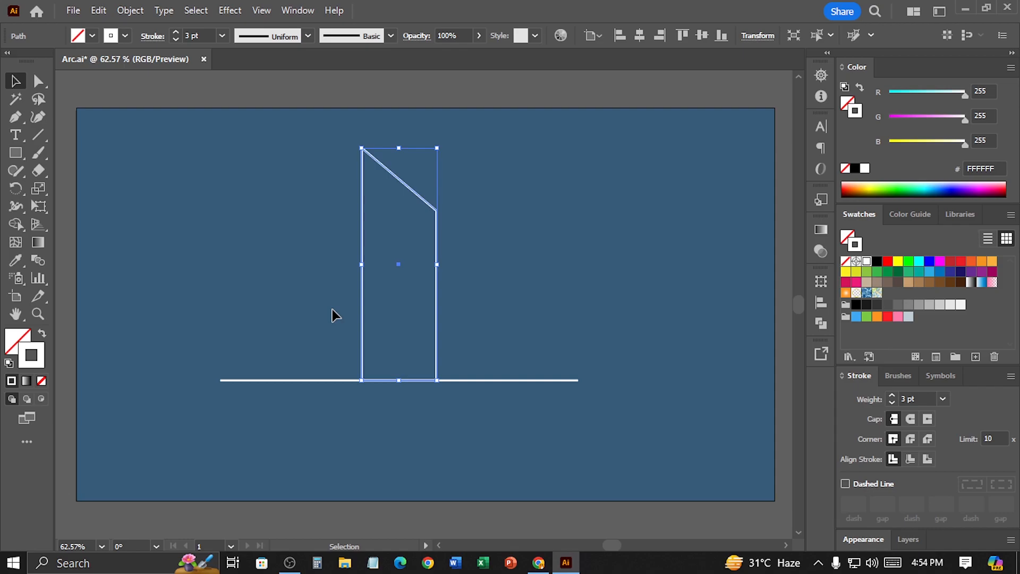
left_click(101, 12)
left_click(157, 113)
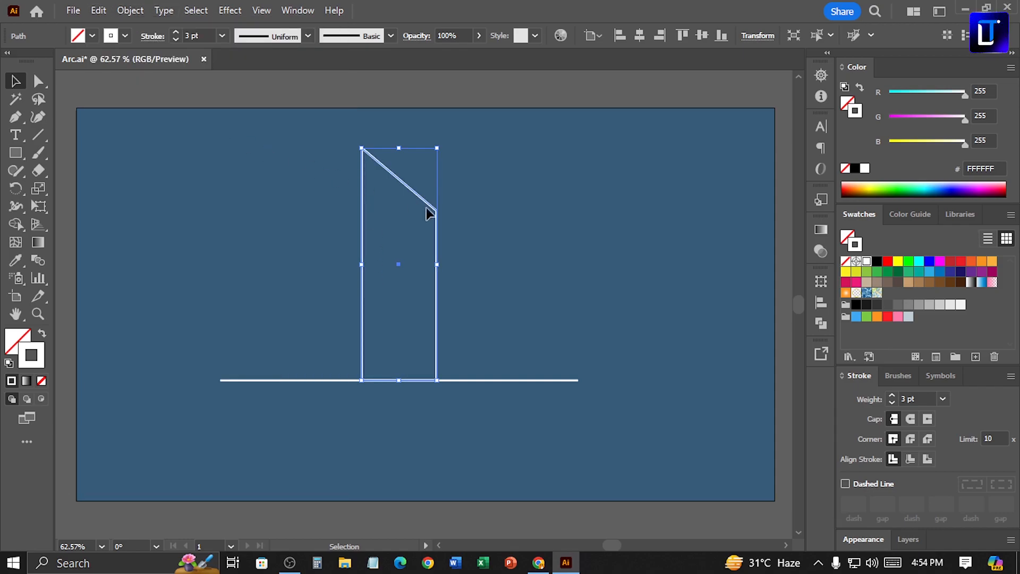
left_click(103, 12)
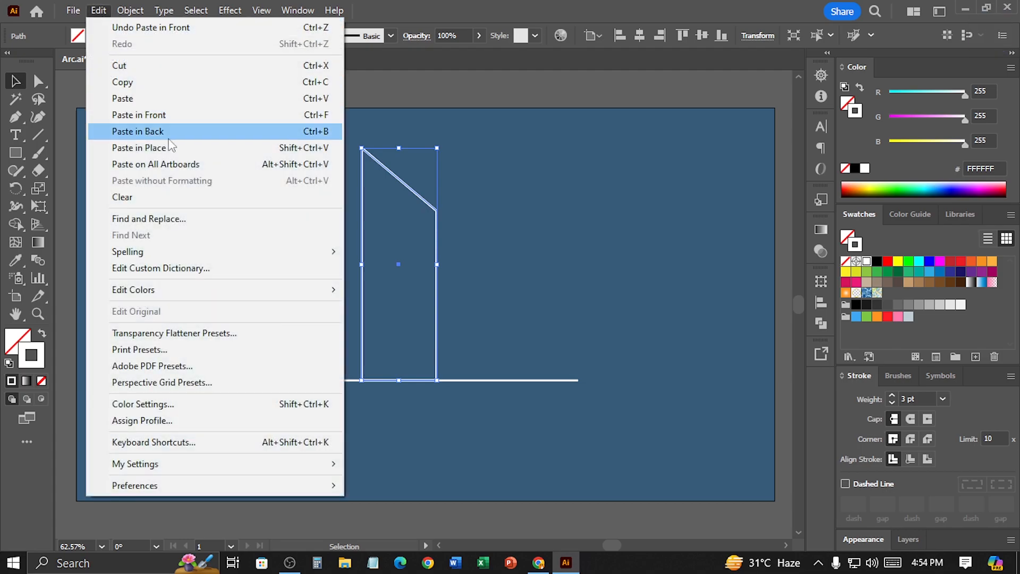
left_click(175, 116)
left_click(382, 192)
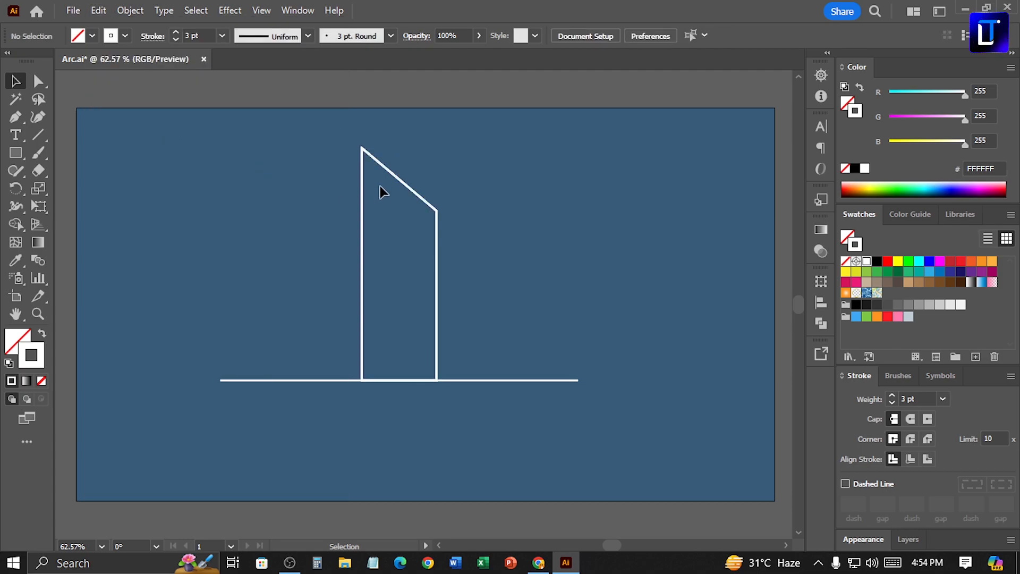
Reflect the frontmost tower duplicate across the vertical axis.
left_click(411, 187)
right_click(410, 193)
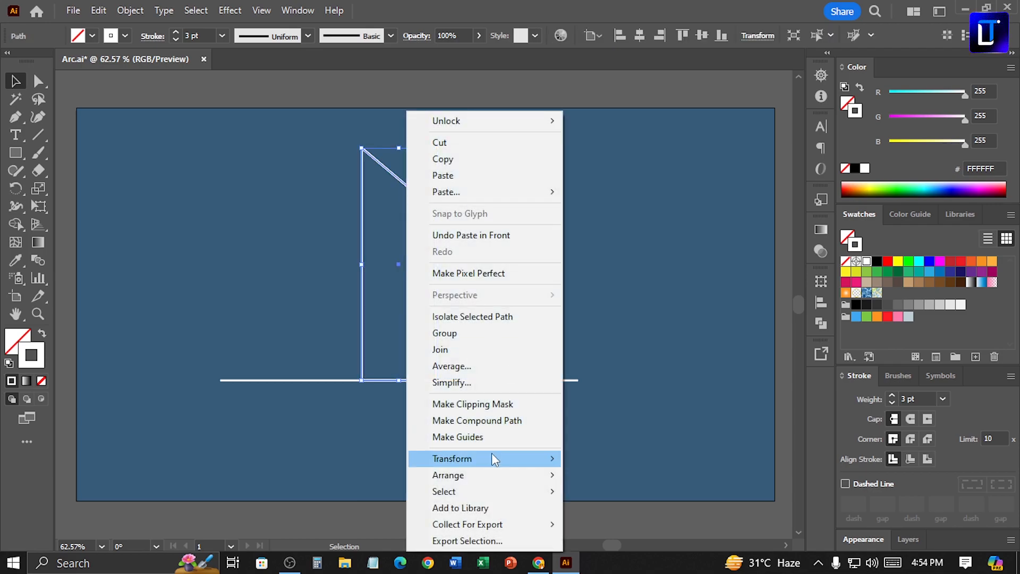
mouse_move(492, 452)
left_click(601, 378)
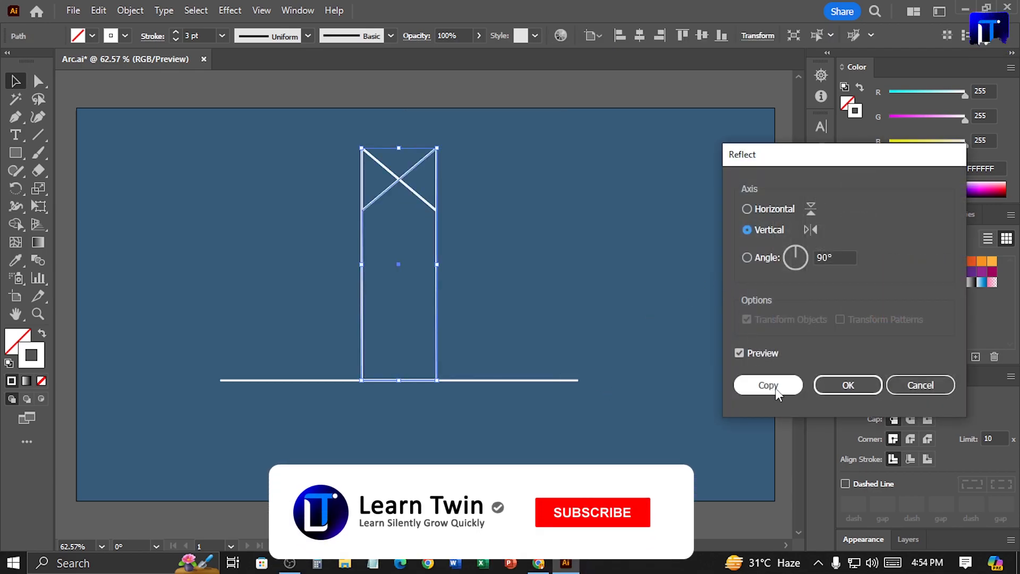
left_click(848, 384)
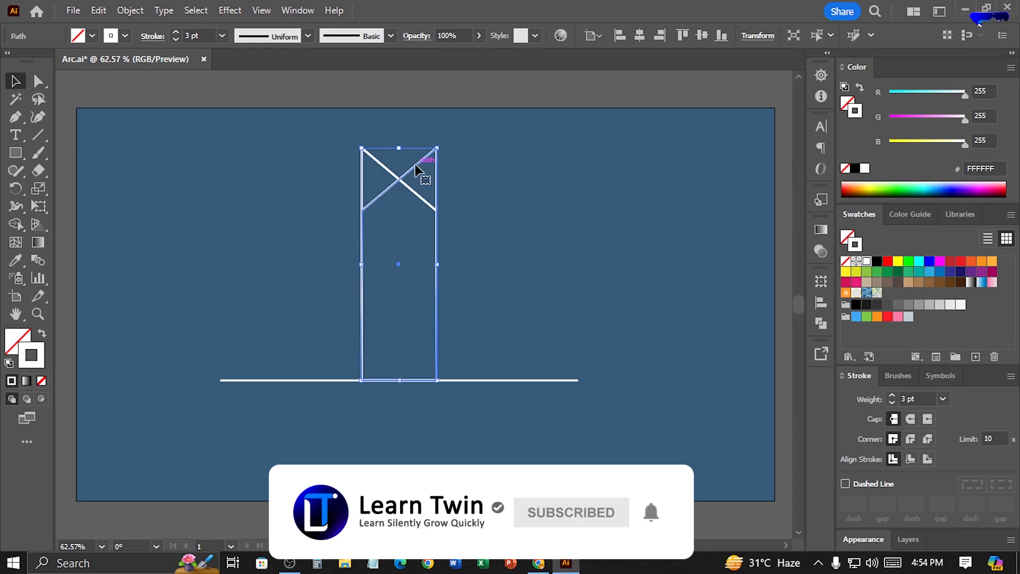
Move the reflected duplicate against the tower's left side and lower its sloped roof well below the tower's roof.
left_click_drag(398, 148, 405, 243)
key("ctrl+z")
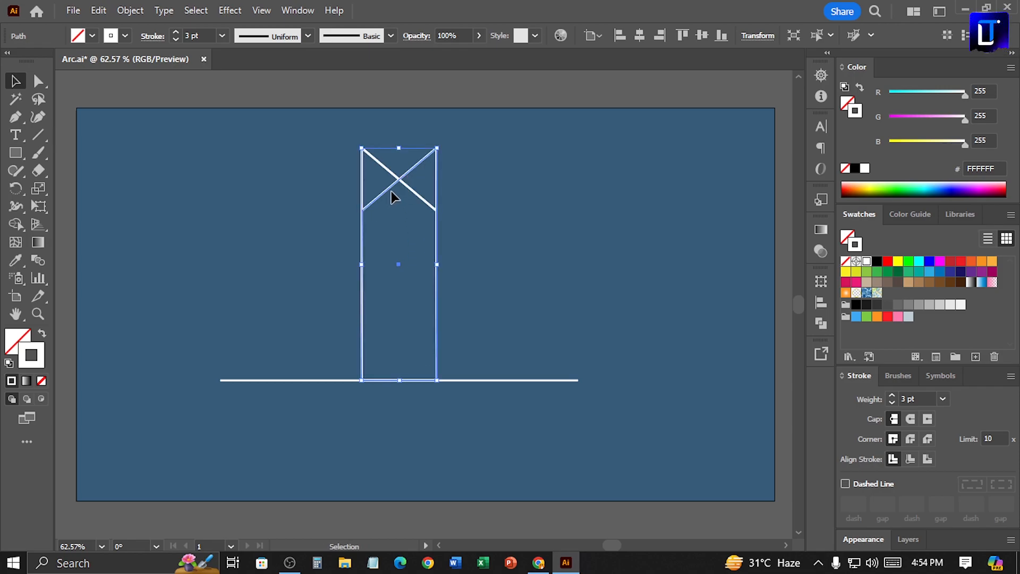
left_click_drag(391, 191, 311, 196)
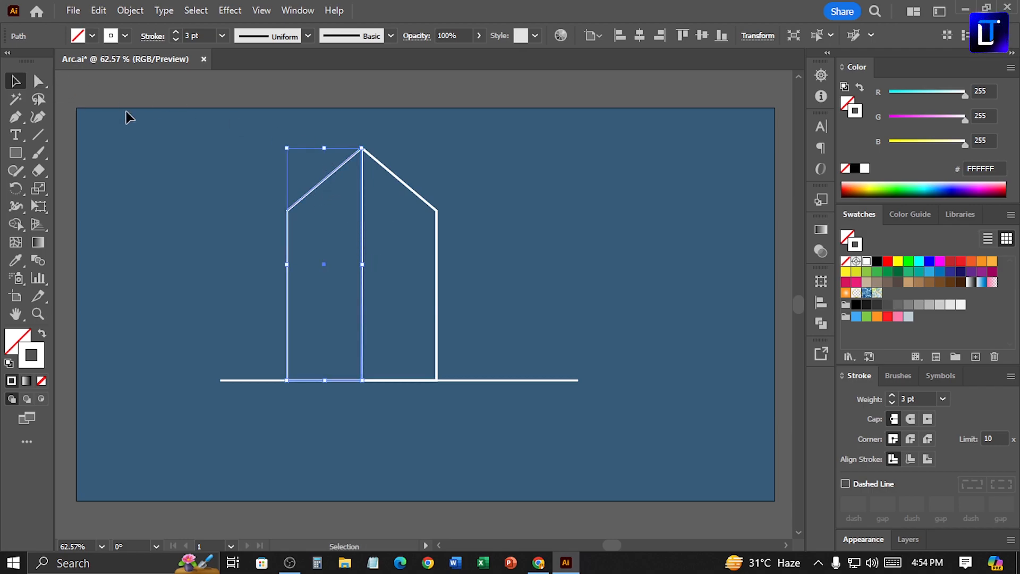
left_click(38, 81)
left_click(150, 165)
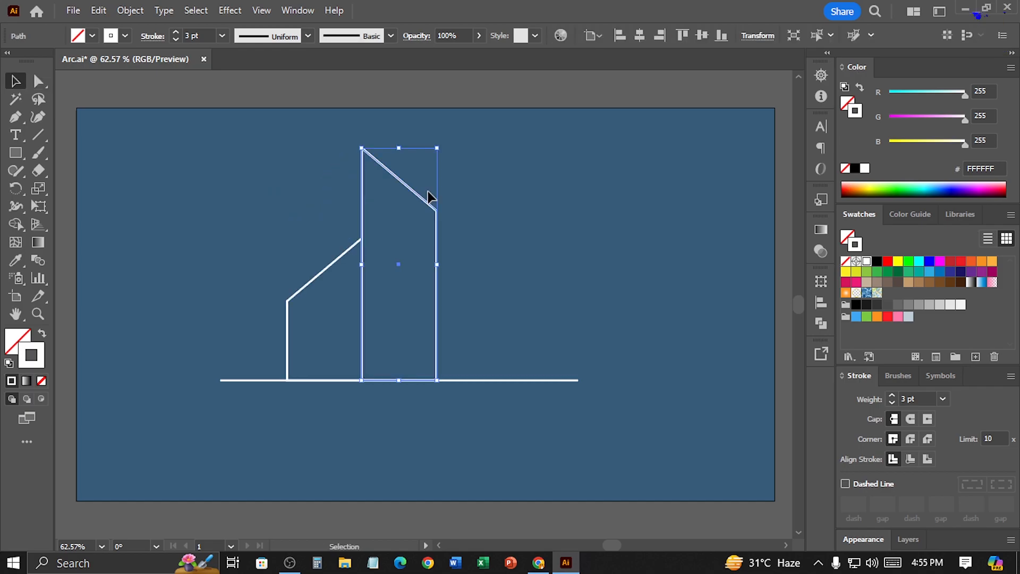
Try to reflect the remaining tower duplicate across the vertical axis, and place the duplicate against the tower's right side.
right_click(414, 194)
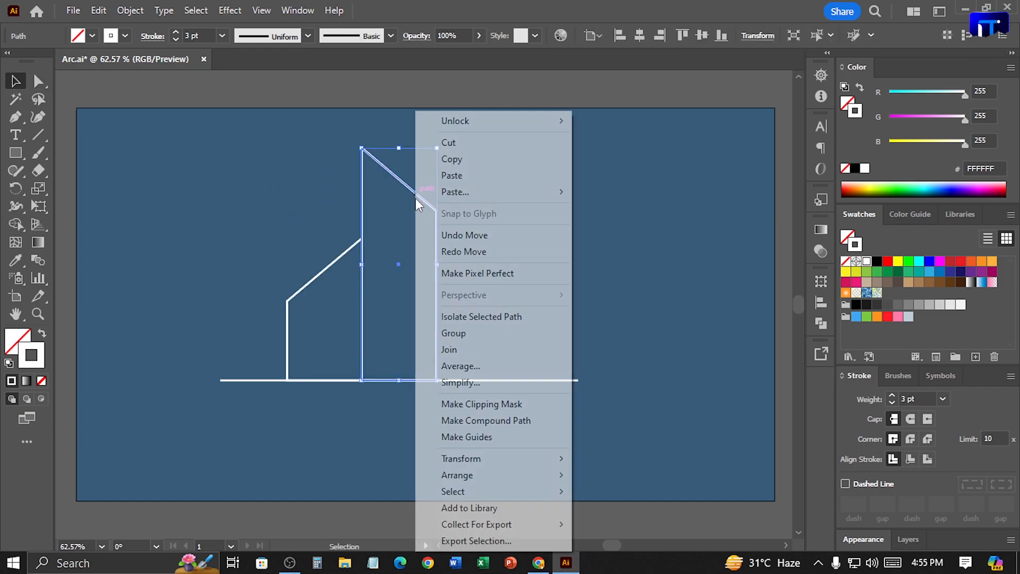
mouse_move(511, 457)
left_click(611, 384)
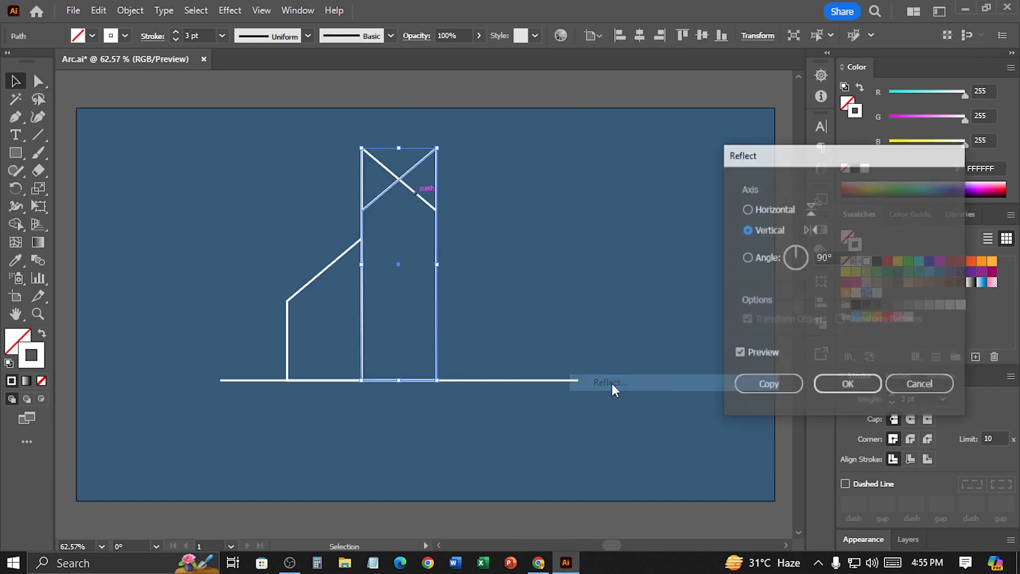
left_click(820, 387)
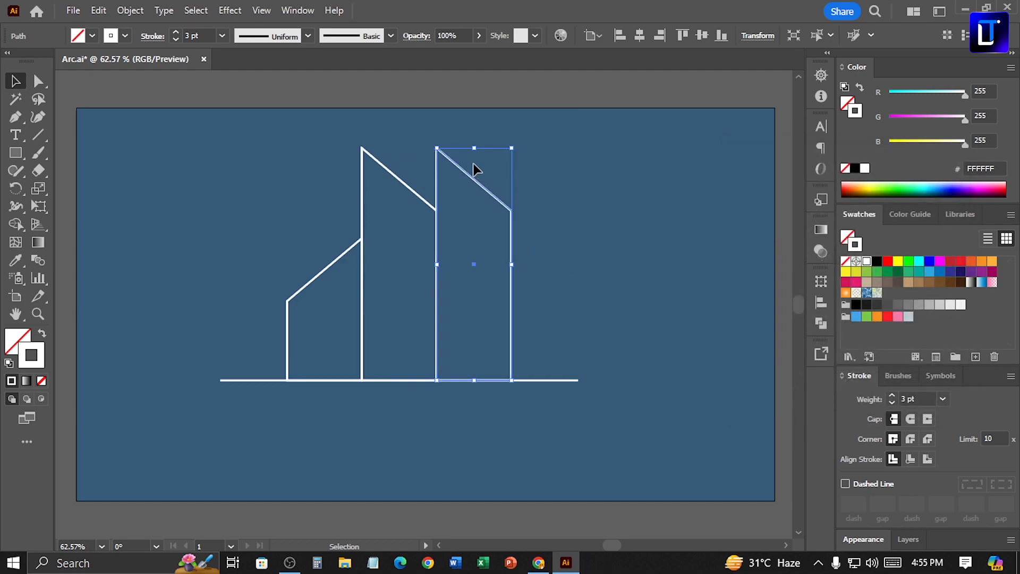
Lower the right building's roof well below the tower's and make its slope gentler.
left_click(480, 165)
key("a")
left_click_drag(422, 136, 480, 174)
left_click_drag(539, 199, 502, 213)
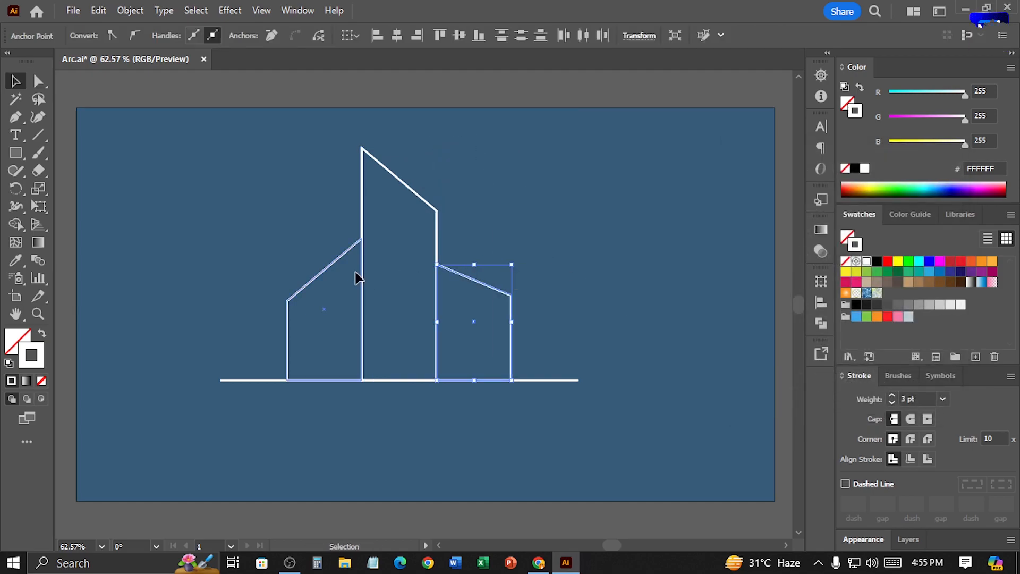
Stretch the left building slightly taller and extend the middle tower upward to near the artboard's upper edge.
left_click(325, 270)
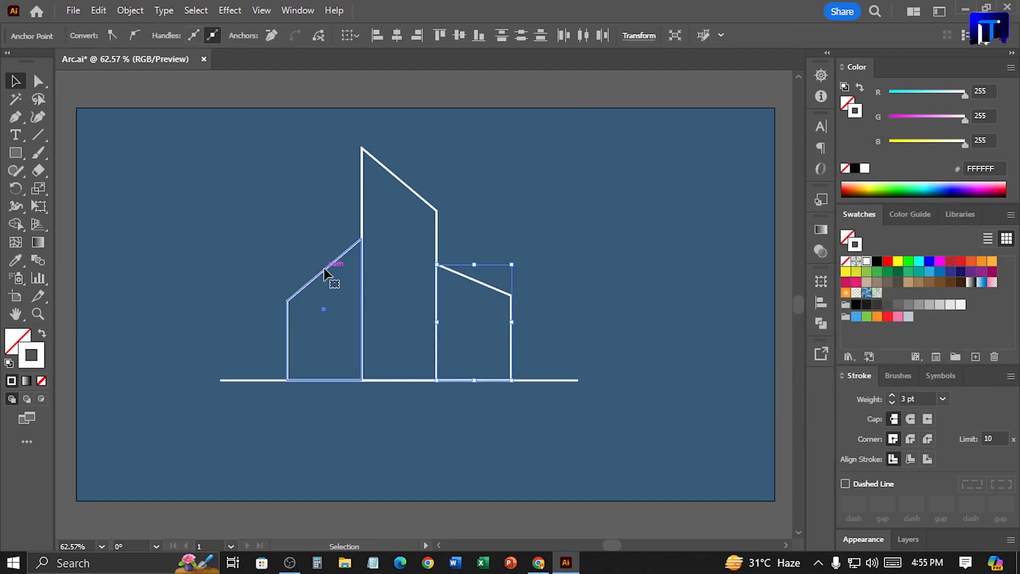
left_click_drag(330, 237, 330, 218)
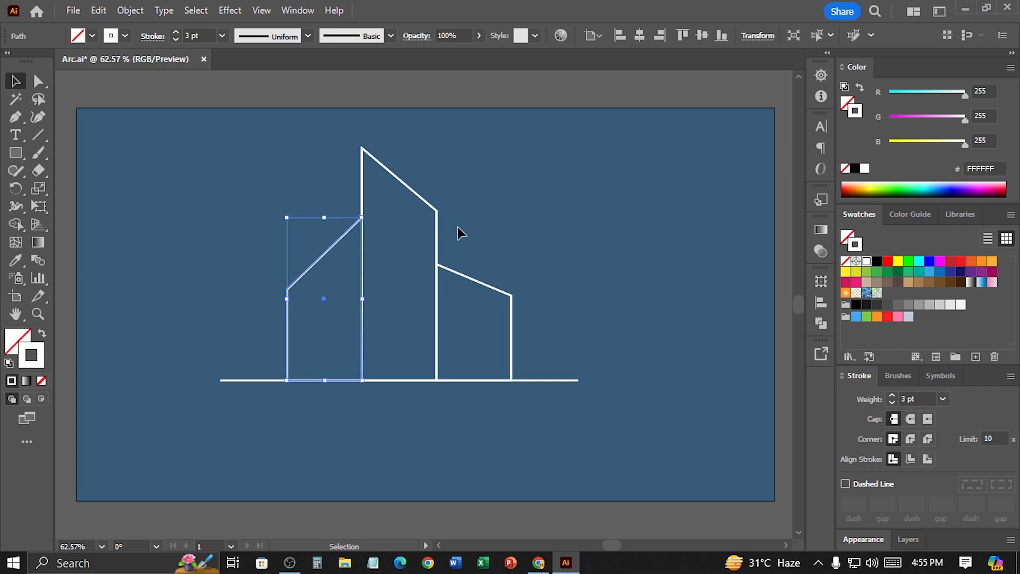
left_click(413, 198)
left_click_drag(399, 148, 400, 122)
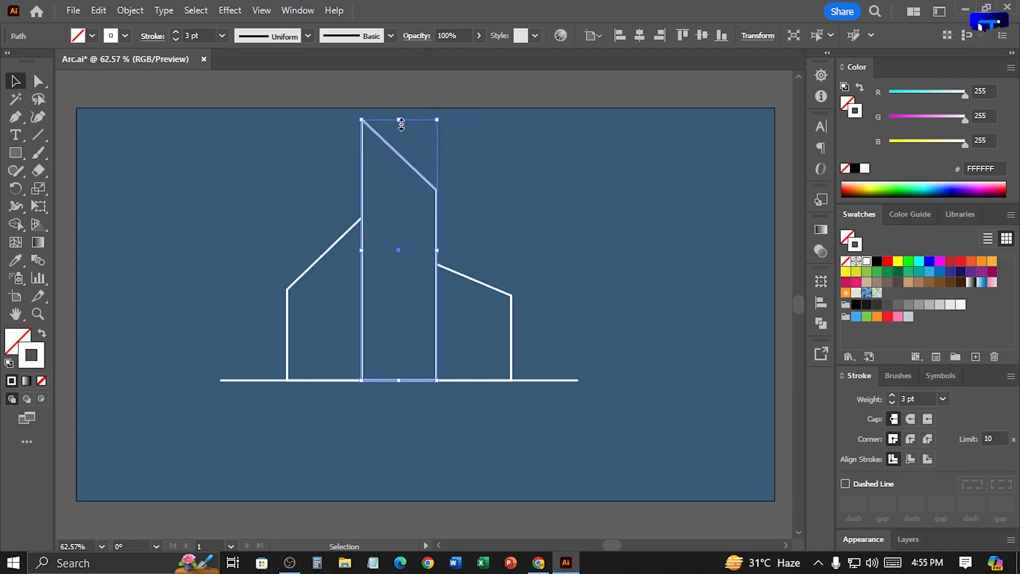
left_click(587, 272)
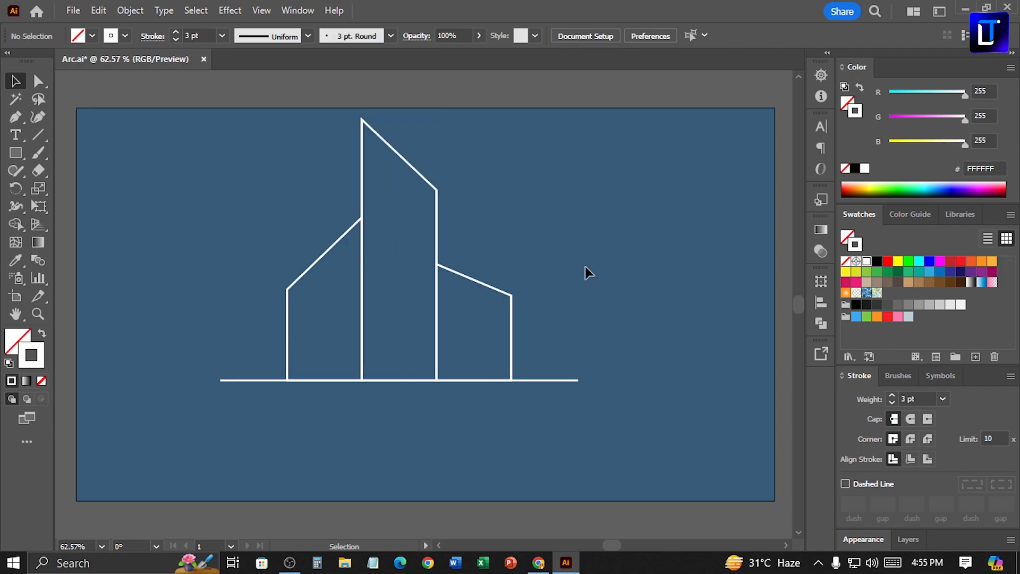
Move the left building over the tower's left part and split off their overlapping region with the Shape Builder.
left_click(340, 243)
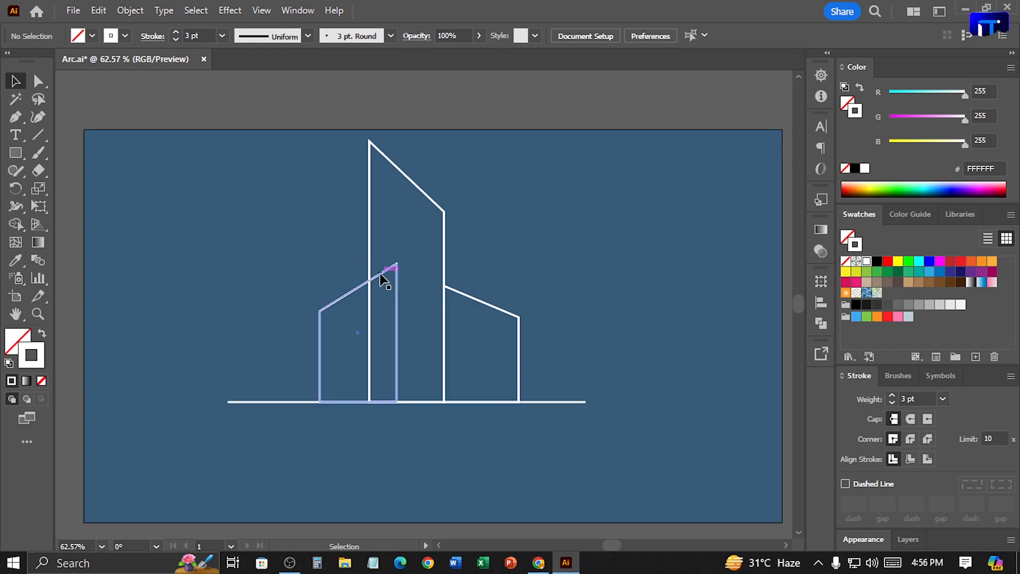
left_click_drag(342, 266, 410, 321)
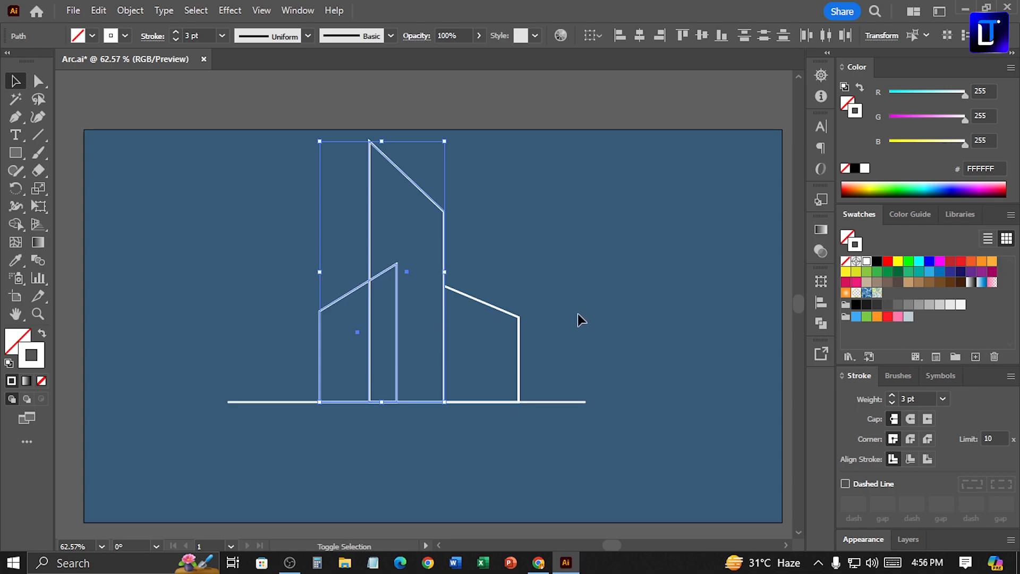
left_click(22, 223)
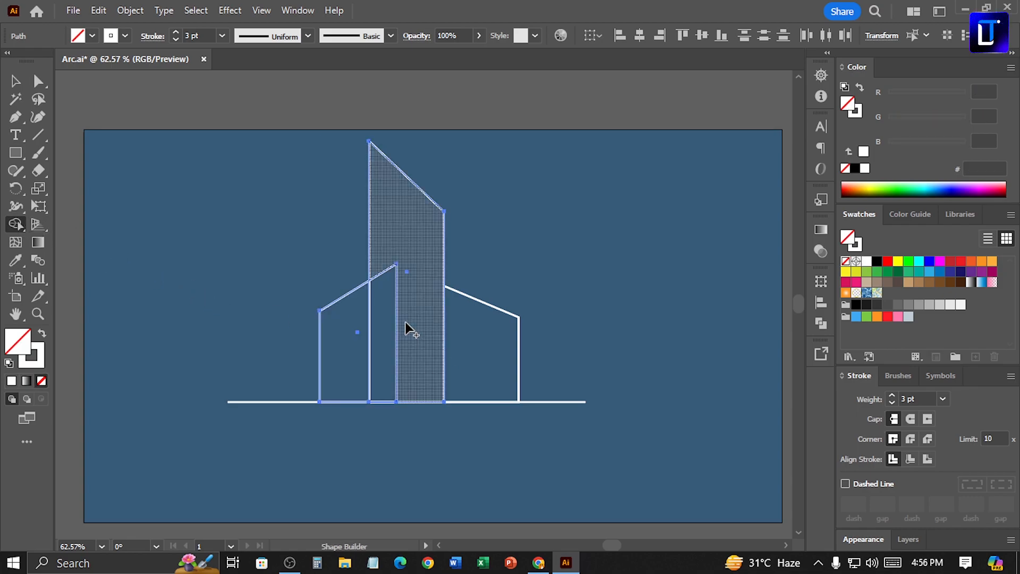
left_click(382, 324)
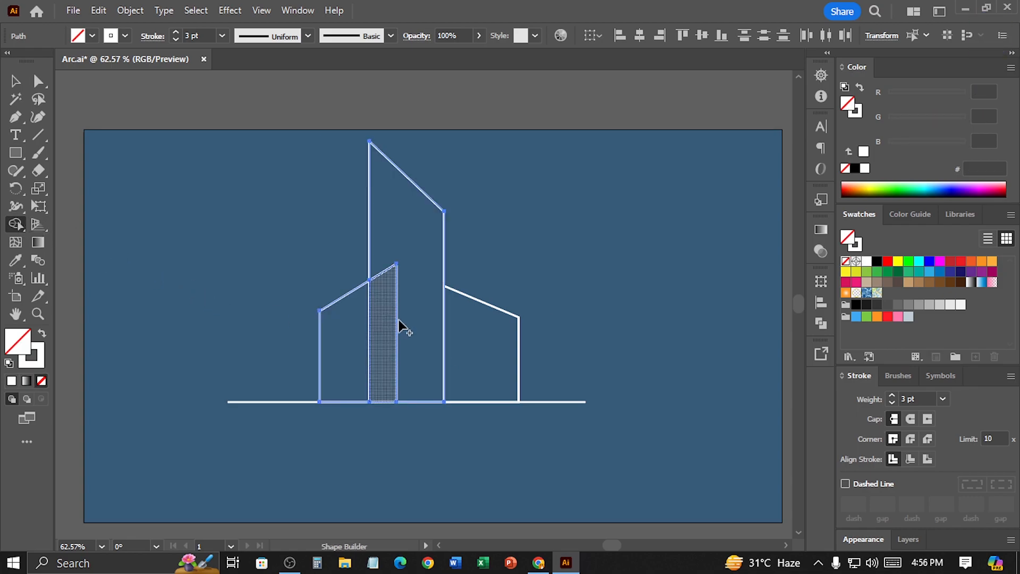
Deselect the artwork and save the document.
left_click(13, 80)
left_click(171, 192)
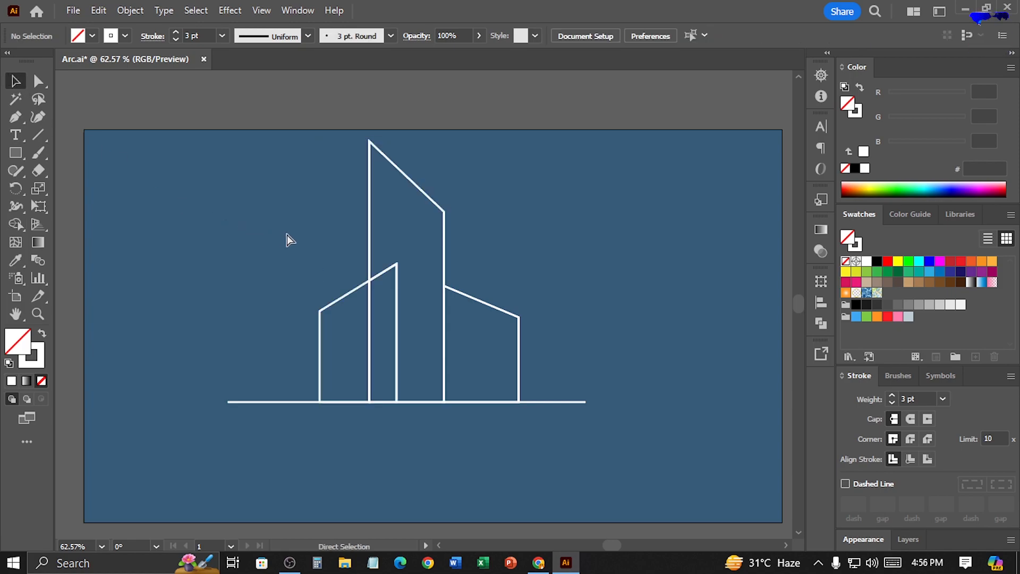
key("ctrl+s")
Copy only the sloped roof segment of the overlap inside the tower and paste it in front.
scroll(319, 239, "up", 3)
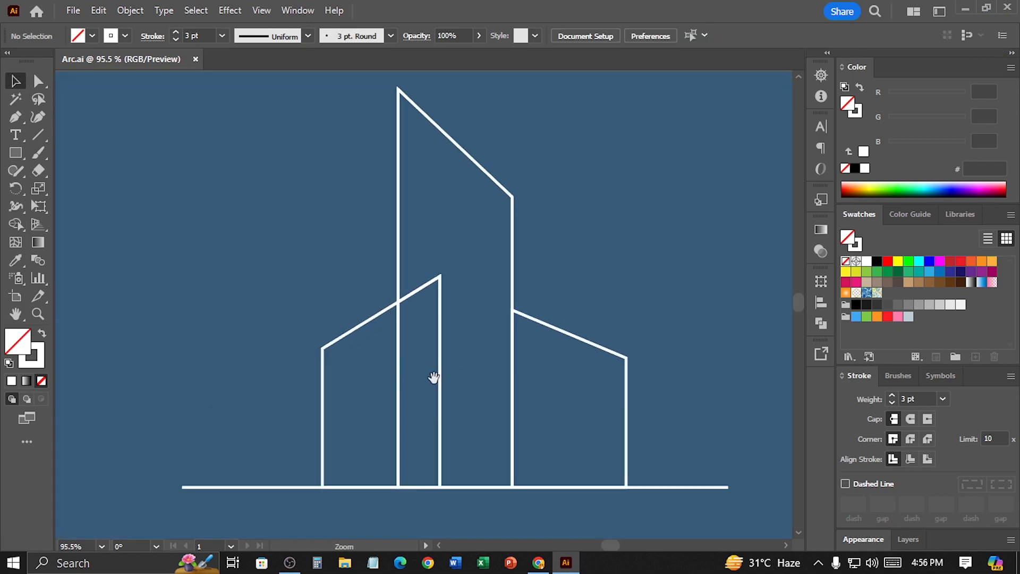
left_click_drag(419, 323, 411, 313)
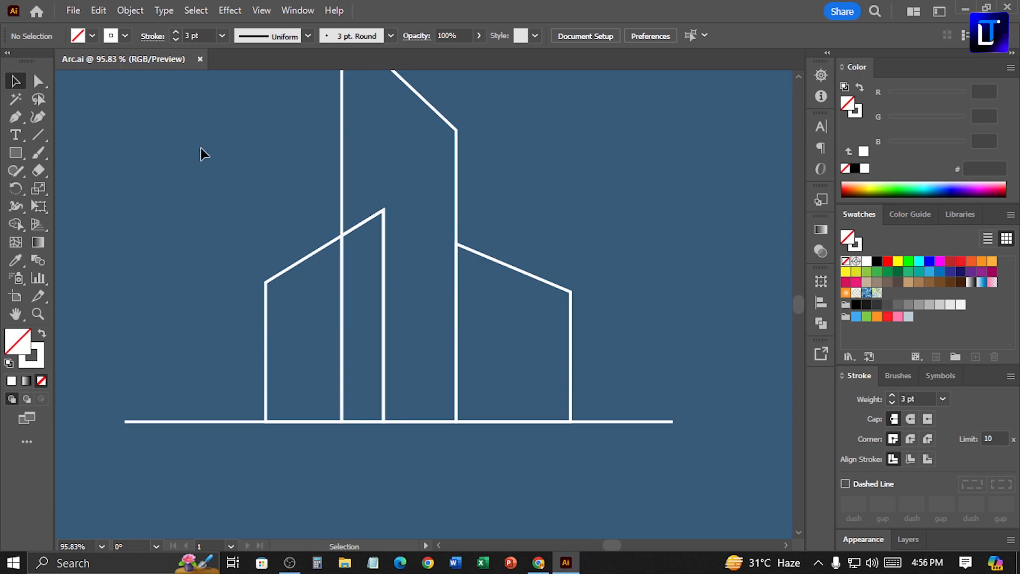
left_click(38, 80)
left_click(361, 227)
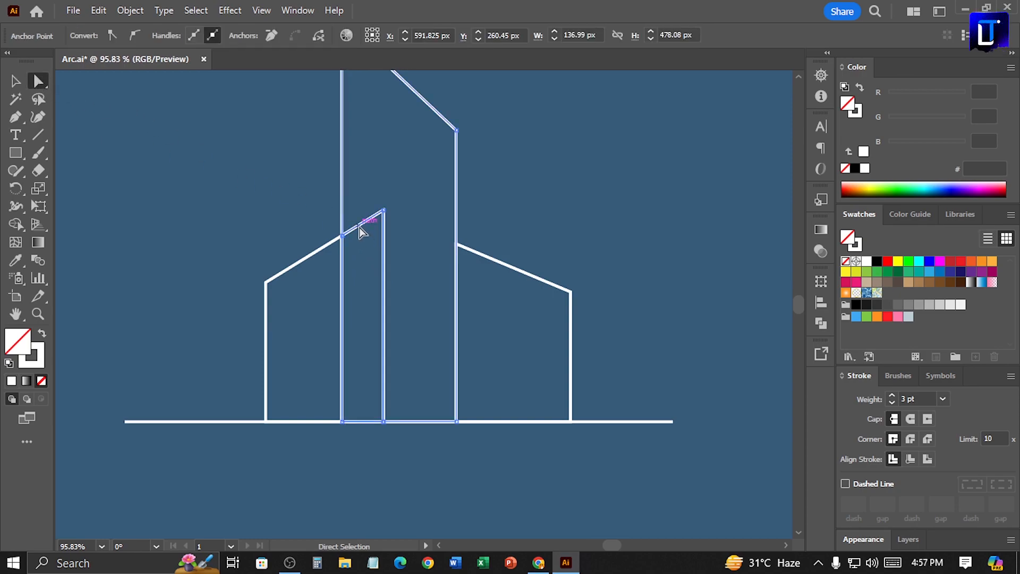
right_click(360, 230)
left_click(403, 197)
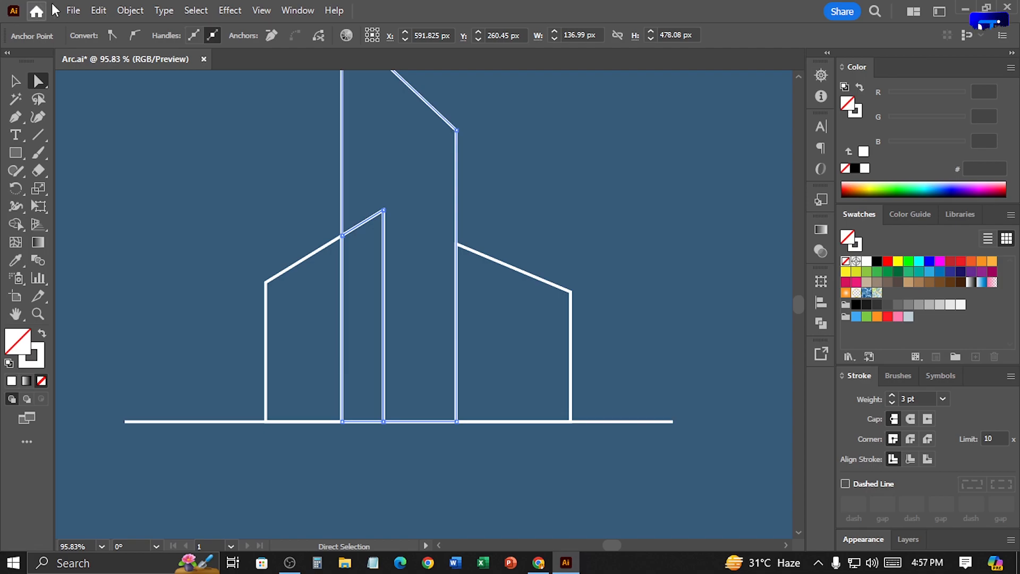
left_click(101, 11)
left_click(145, 113)
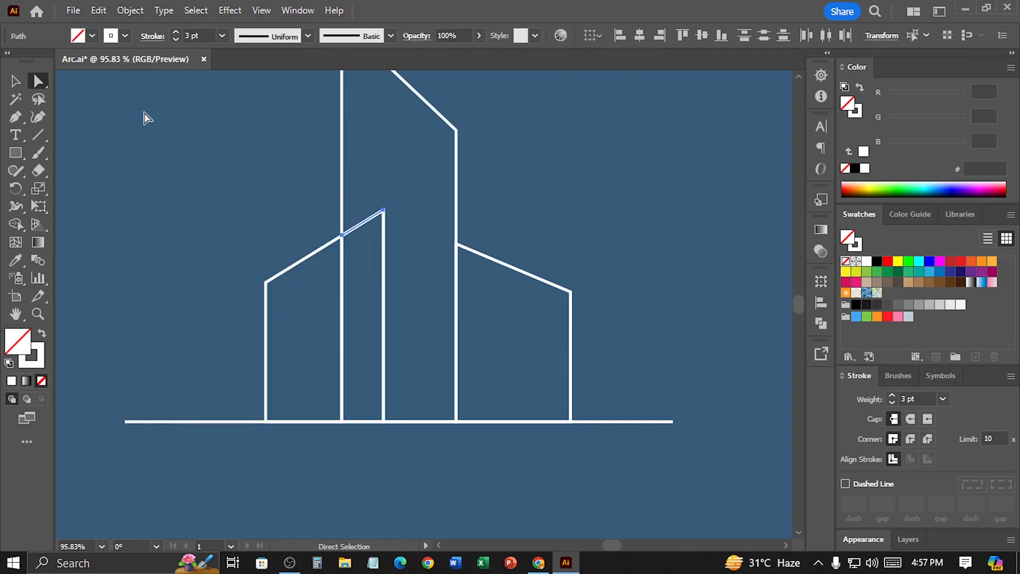
Move the pasted roof segment just below the overlap's sloped roof, then copy it and paste it in front.
left_click(15, 78)
left_click_drag(366, 220, 365, 241)
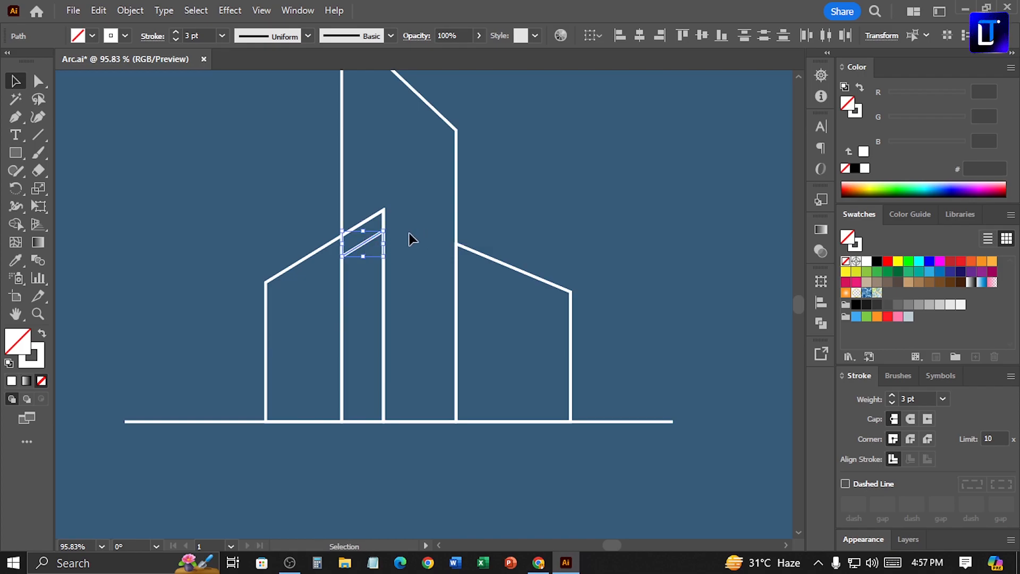
right_click(371, 242)
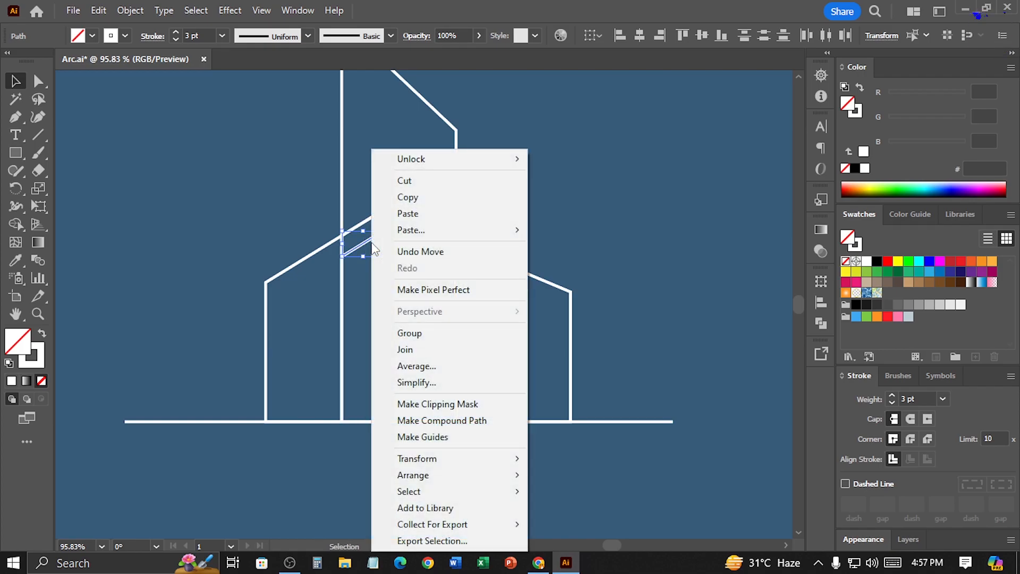
left_click(423, 198)
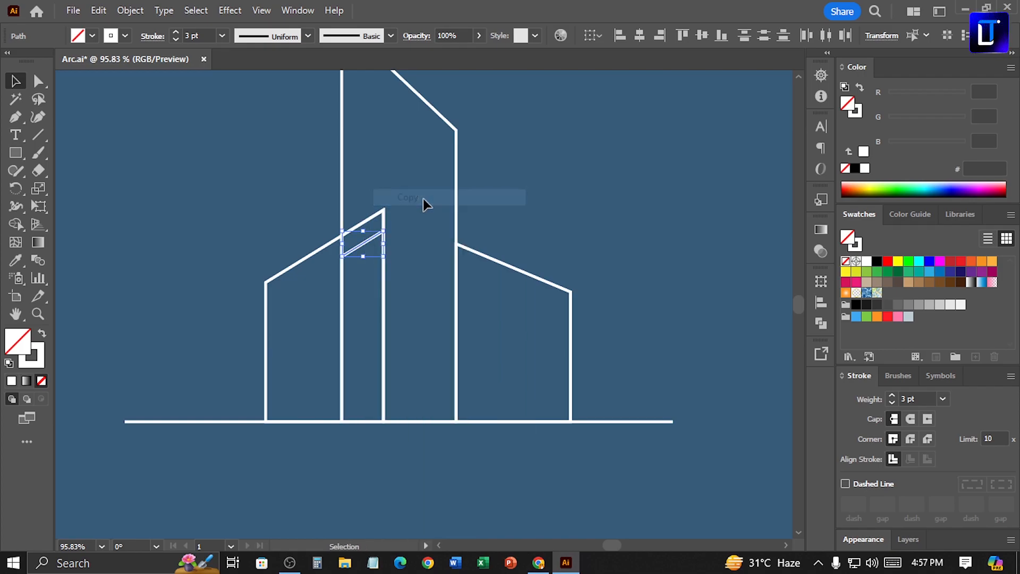
left_click(101, 11)
left_click(157, 115)
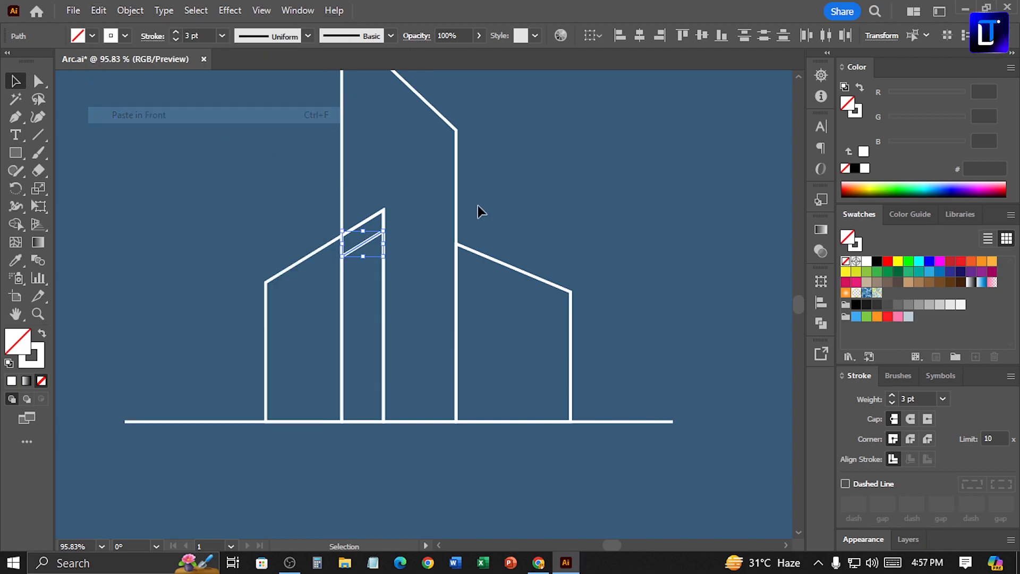
Shift the pasted segment down by one even gap and repeat the duplication to fill the narrow overlap strip down to the ground line.
key("shift+Down")
key("shift+Down")
key("shift+Down")
key("shift+Down")
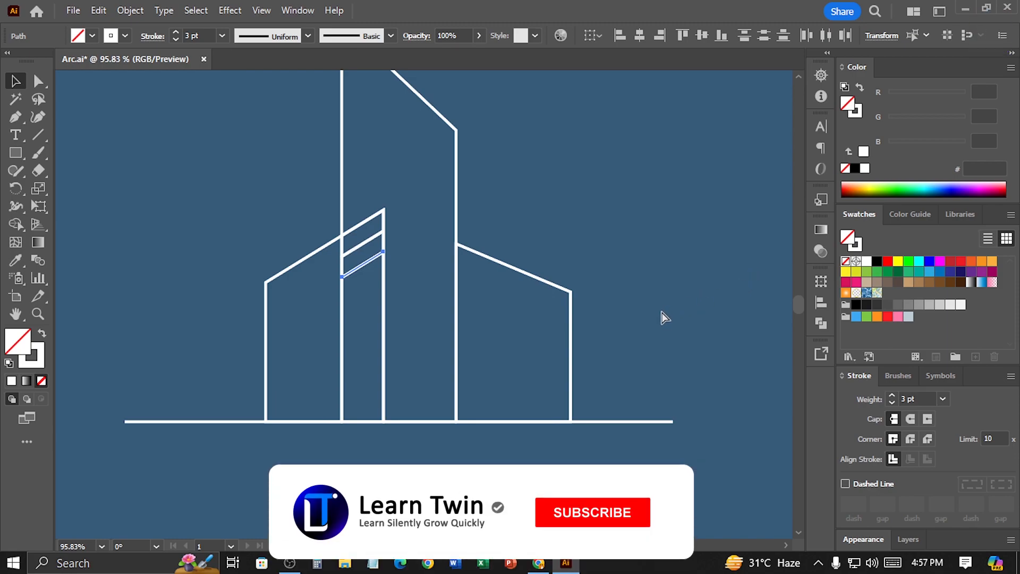
key("ctrl+d")
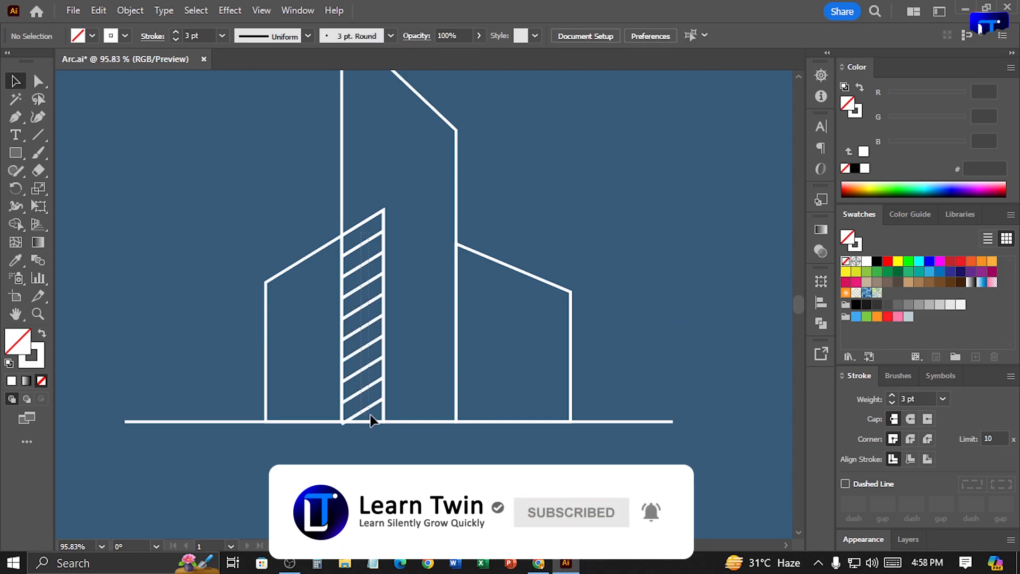
Set the stroke weight of all the slanted stripes to 4 pt and deselect them.
left_click(371, 416)
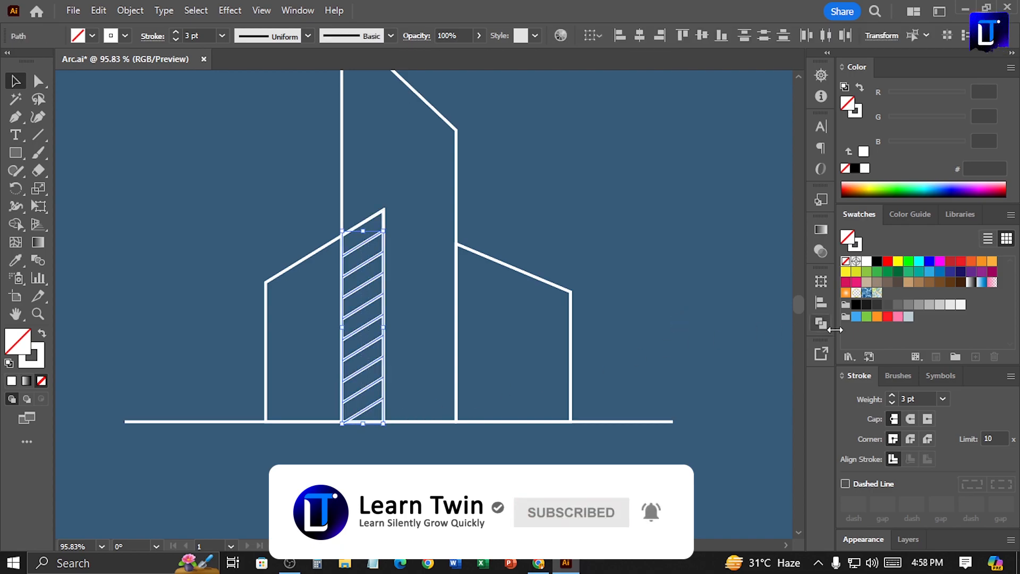
double_click(902, 399)
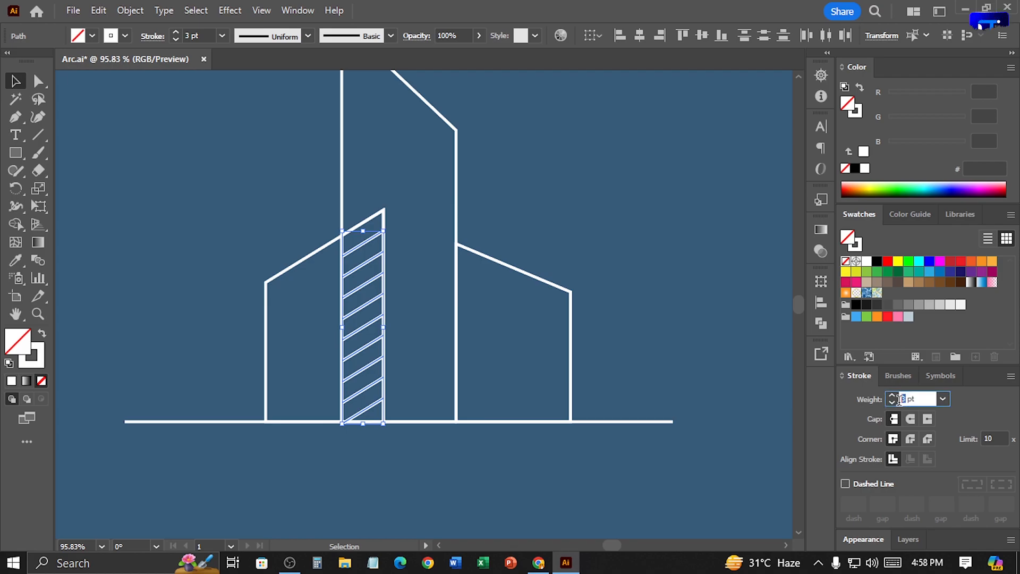
type("4")
key("Return")
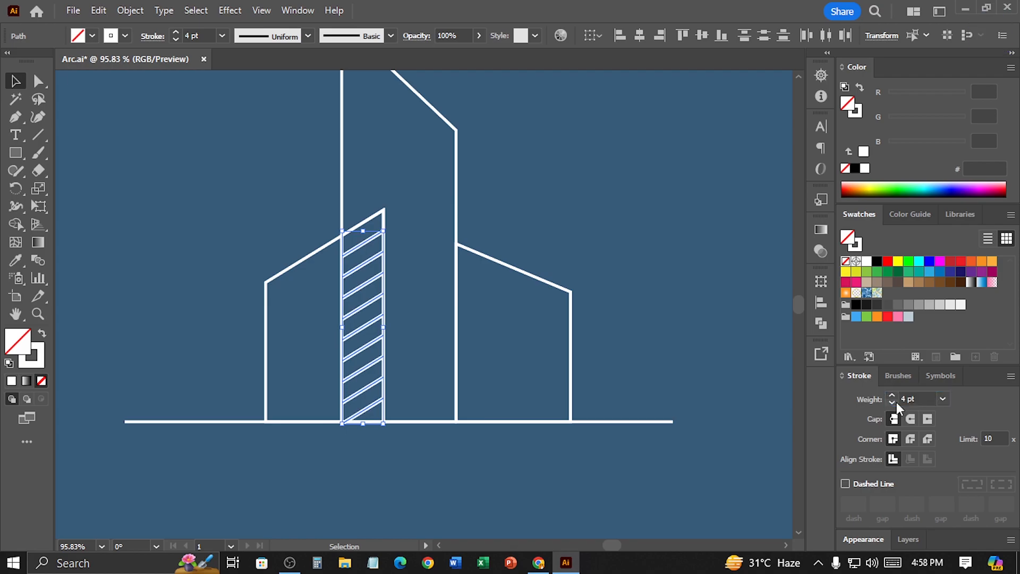
left_click(606, 349)
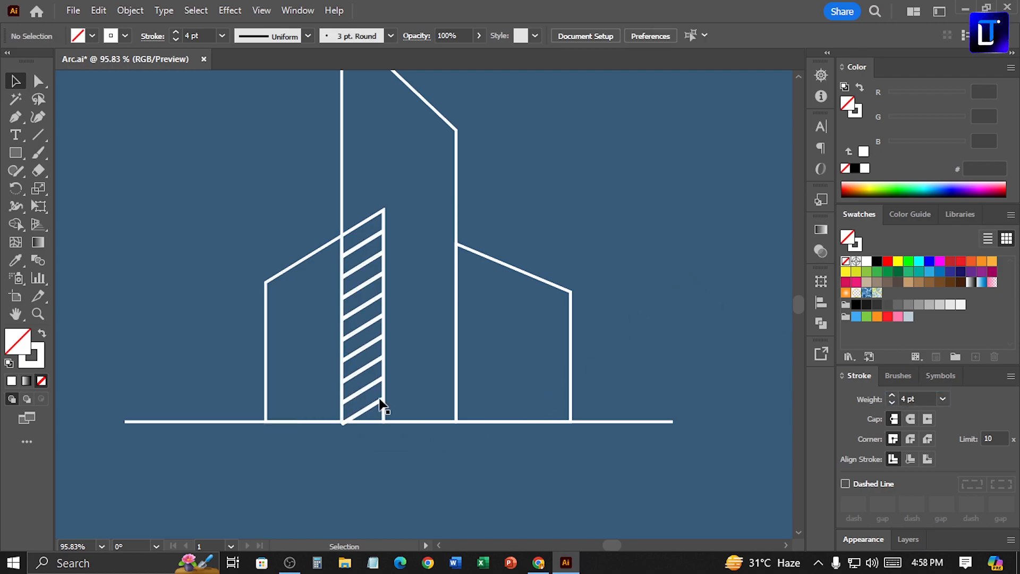
Trim the end of the lowest stripe that sticks out below the ground line using the Shape Builder.
left_click(408, 423)
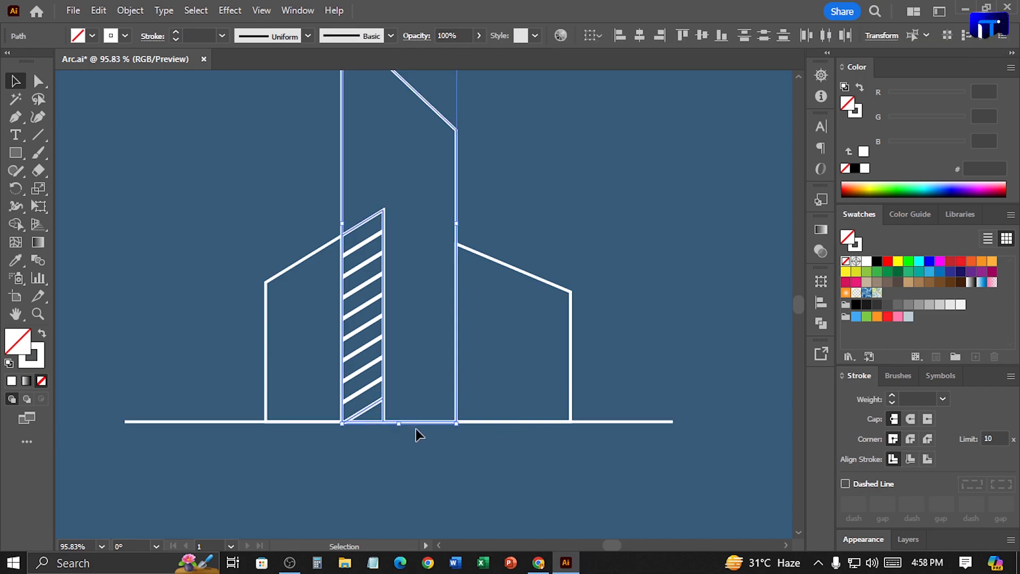
left_click(406, 378)
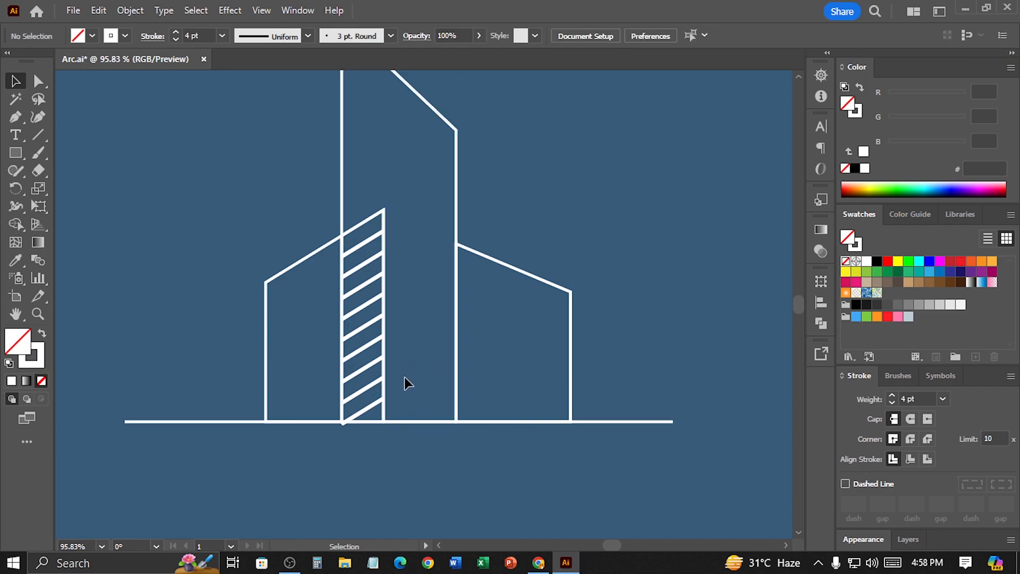
left_click(373, 416)
scroll(344, 425, "up", 6)
left_click_drag(573, 443, 578, 307)
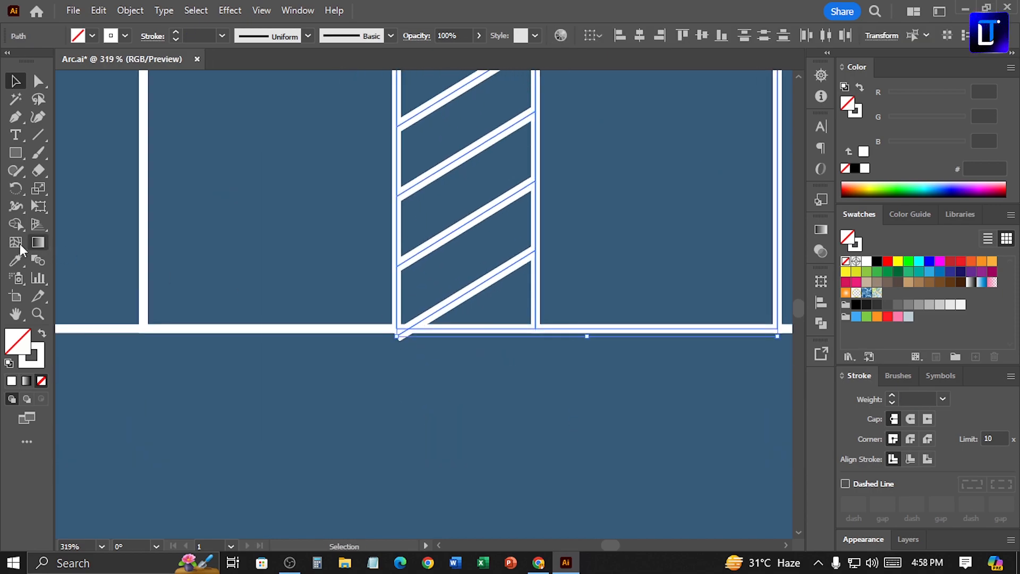
left_click(15, 224)
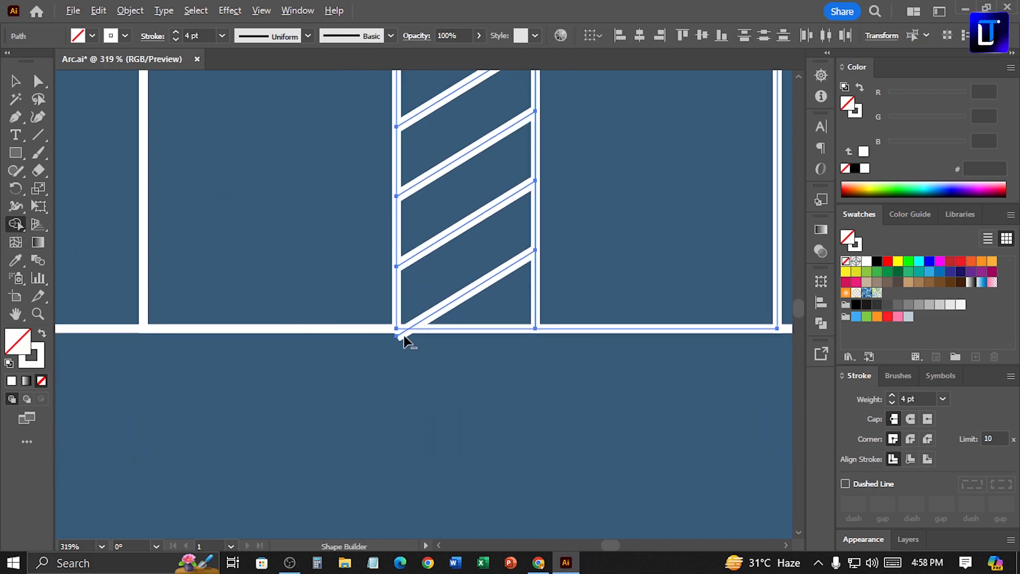
key("v")
left_click(444, 353)
Narrow the right building slightly from its outer side and save the document.
key("ctrl+0")
left_click(556, 319)
left_click_drag(557, 330, 544, 330)
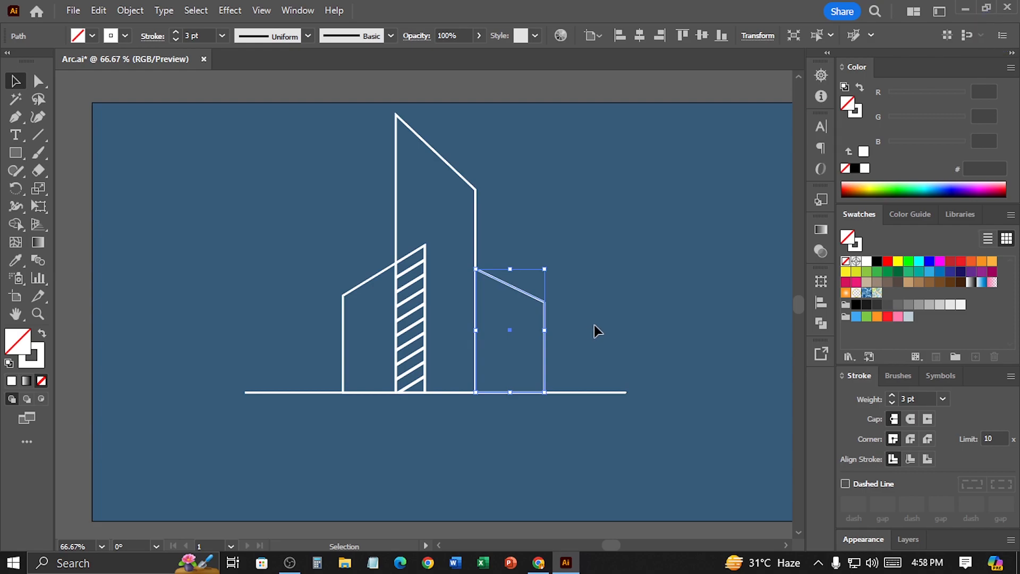
left_click(594, 326)
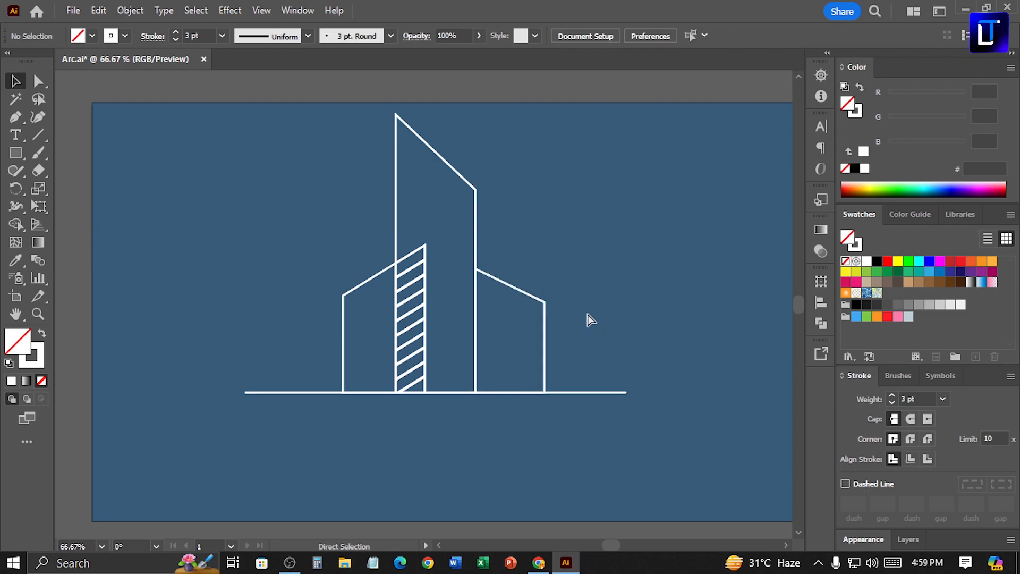
key("ctrl+s")
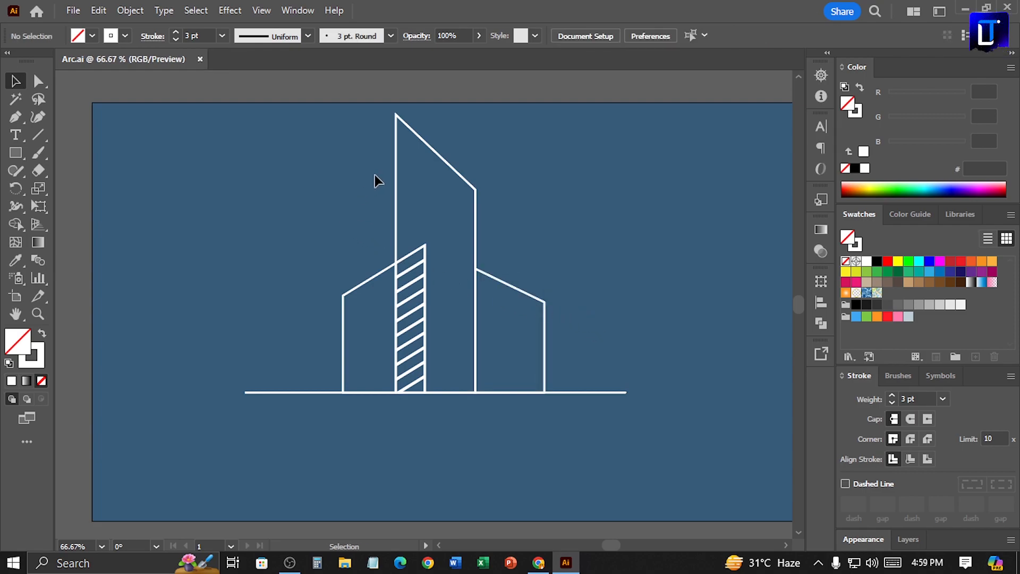
Set the middle tower outline's stroke weight to 4 pt and deselect it.
left_click(397, 171)
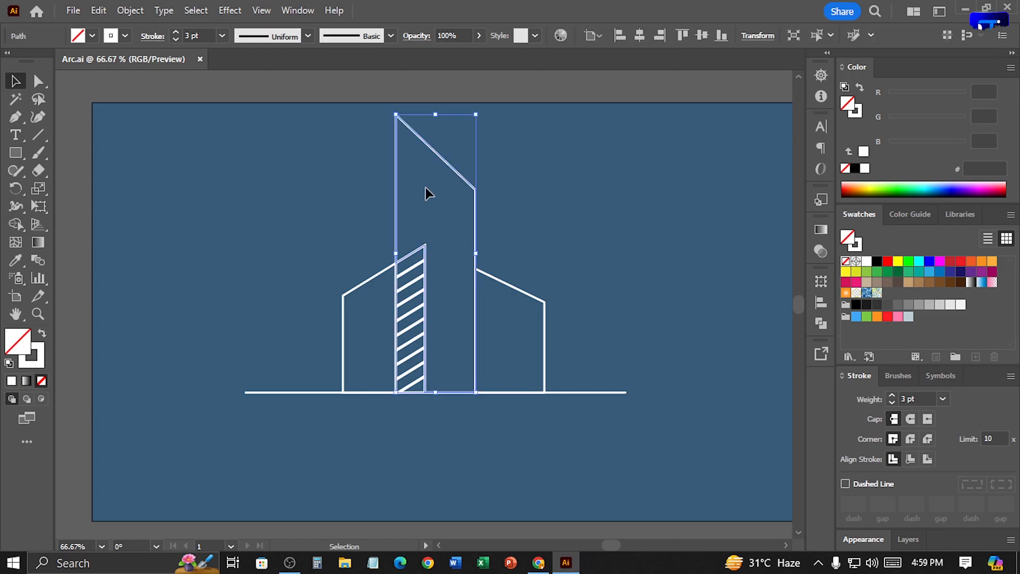
left_click(860, 113)
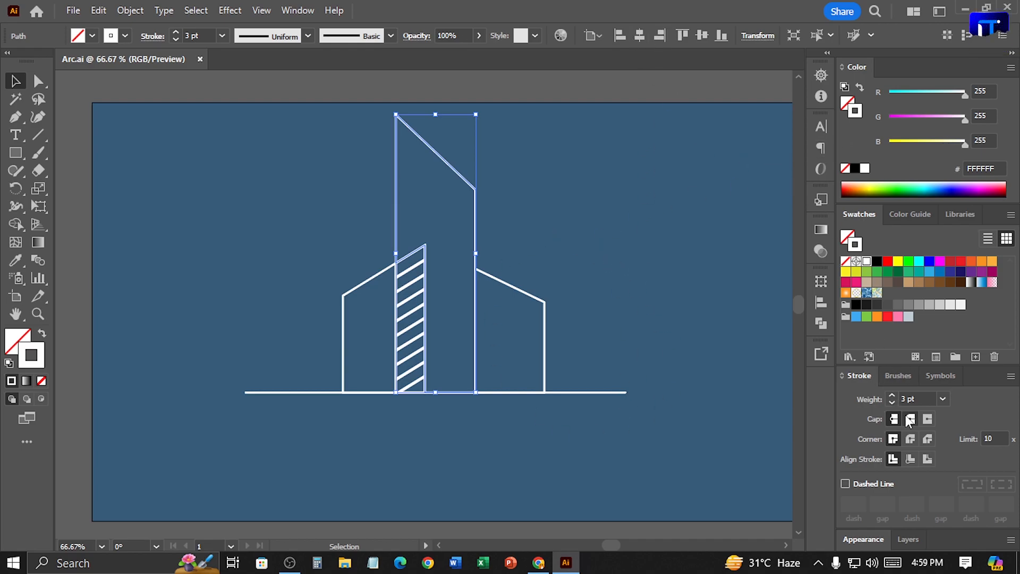
double_click(907, 399)
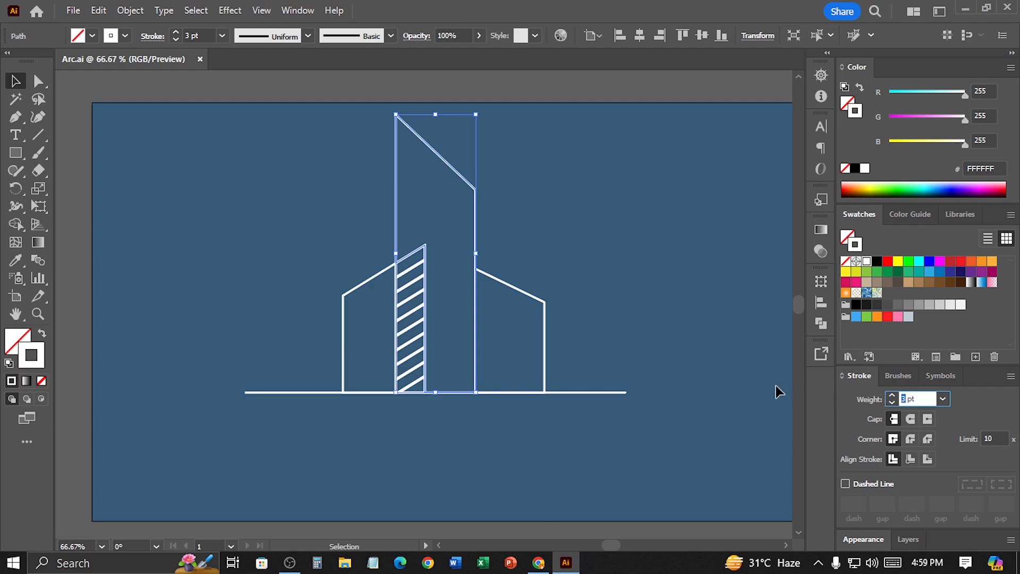
key("Return")
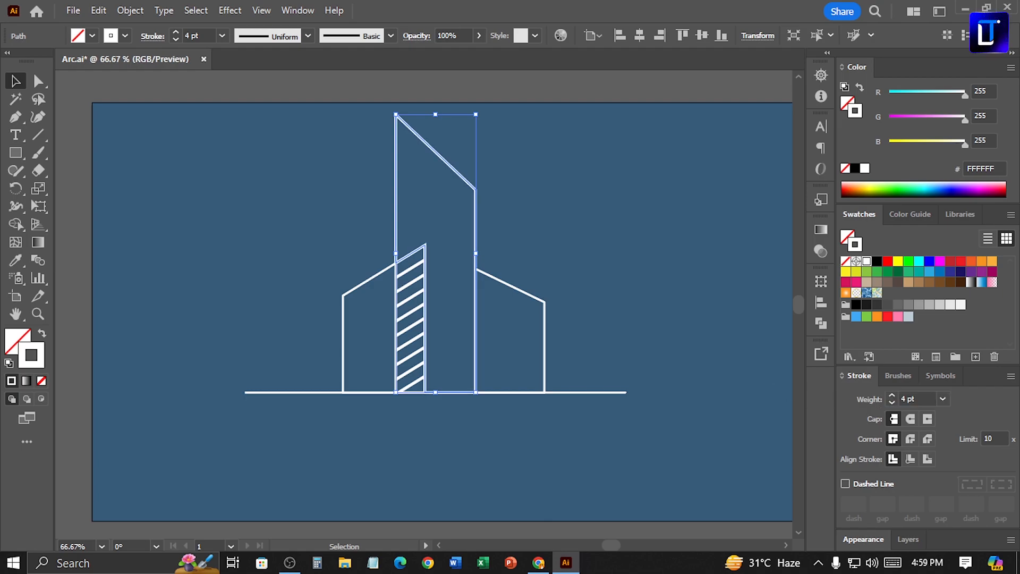
left_click(645, 253)
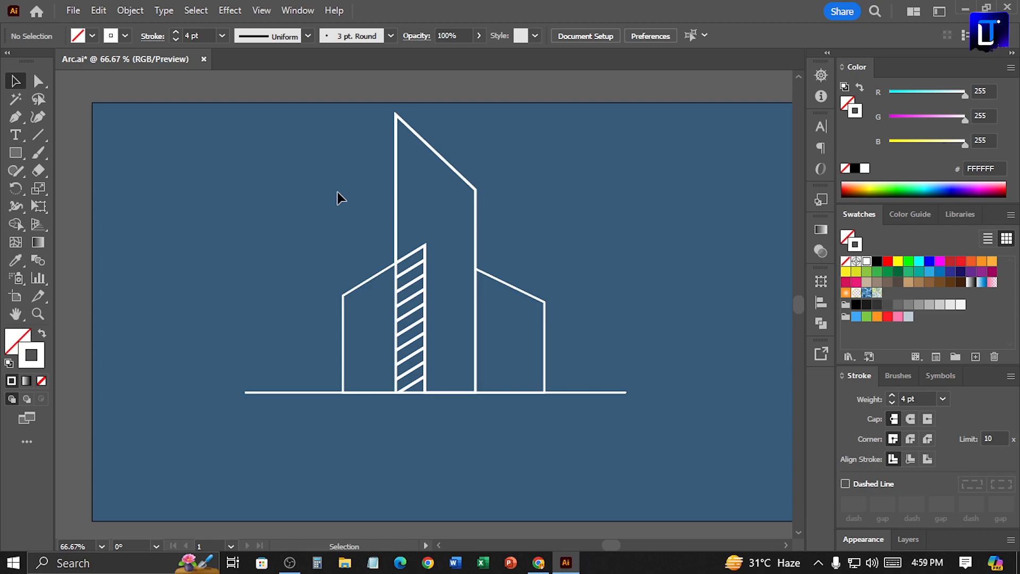
Group all the buildings and stripes, leaving out the ground line.
key("ctrl+a")
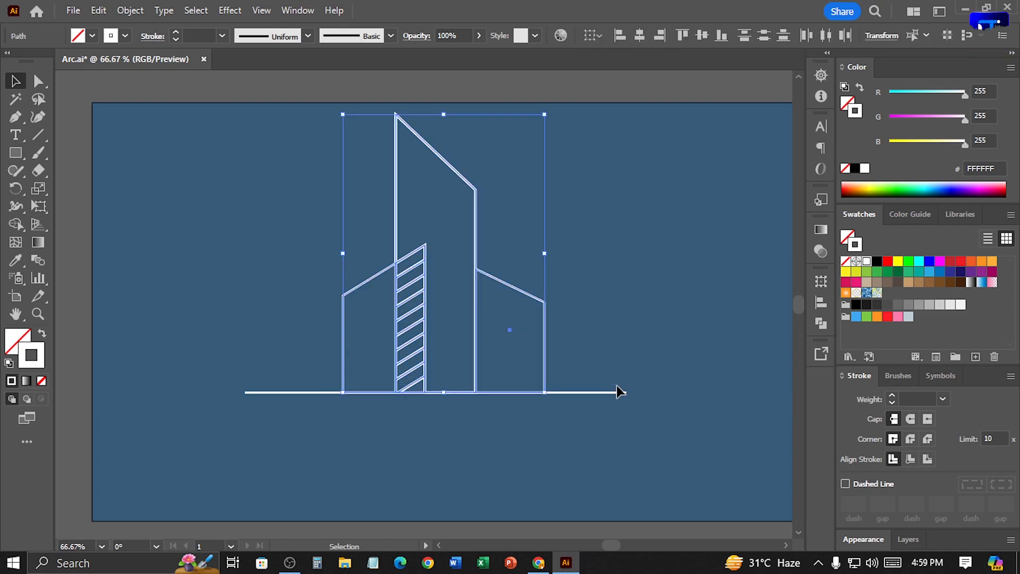
right_click(398, 193)
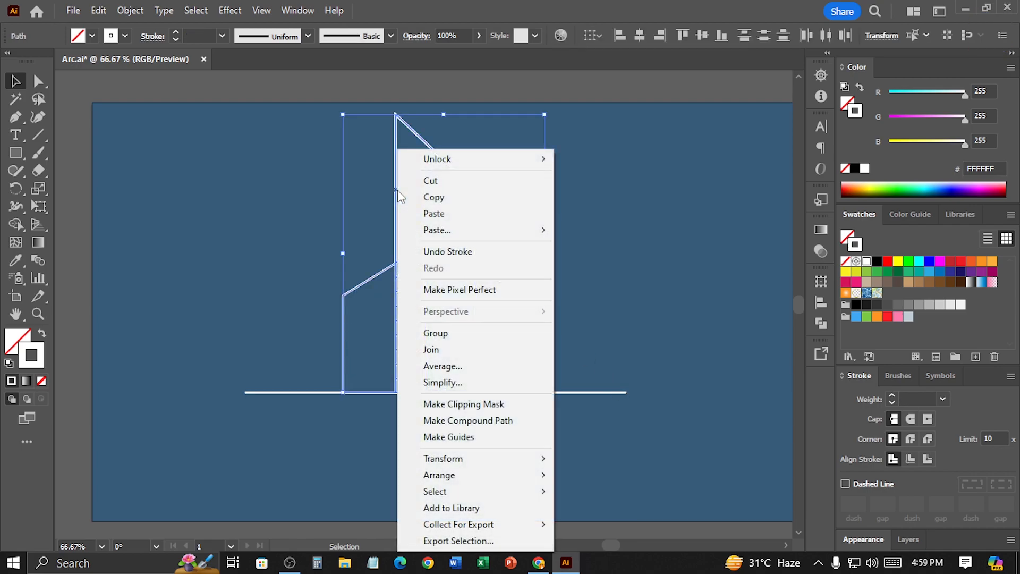
left_click(469, 333)
left_click(309, 366)
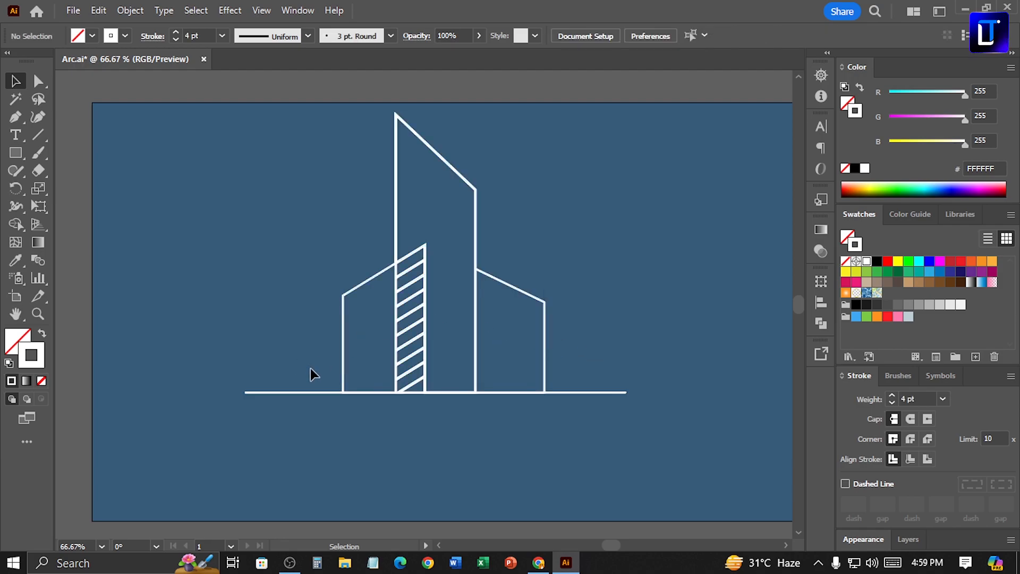
Centre the building group horizontally on the ground line.
key("ctrl+a")
left_click(318, 393)
left_click(643, 37)
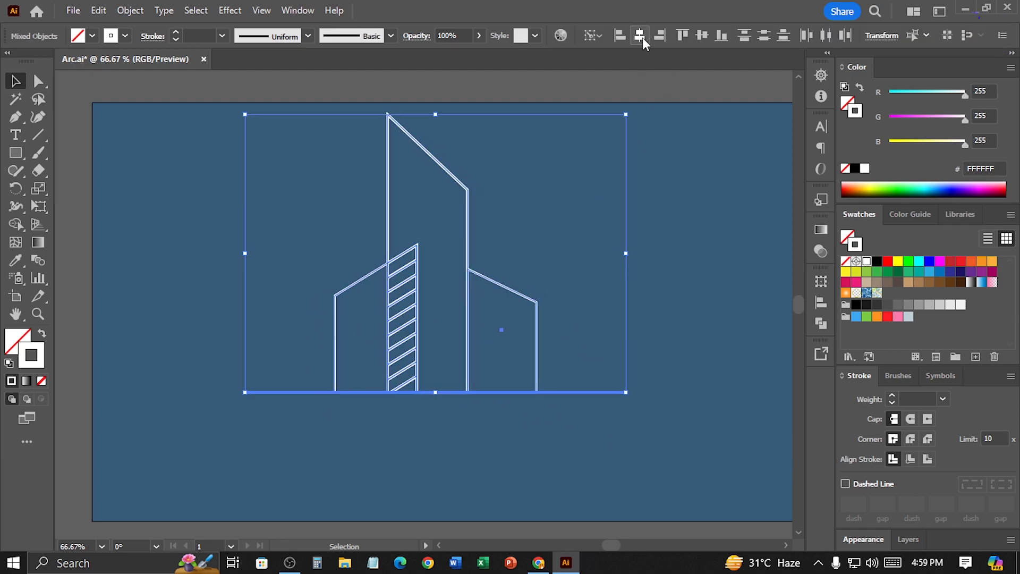
left_click(676, 231)
Set the ground line's stroke weight to 5 pt and deselect it.
left_click_drag(270, 359, 305, 428)
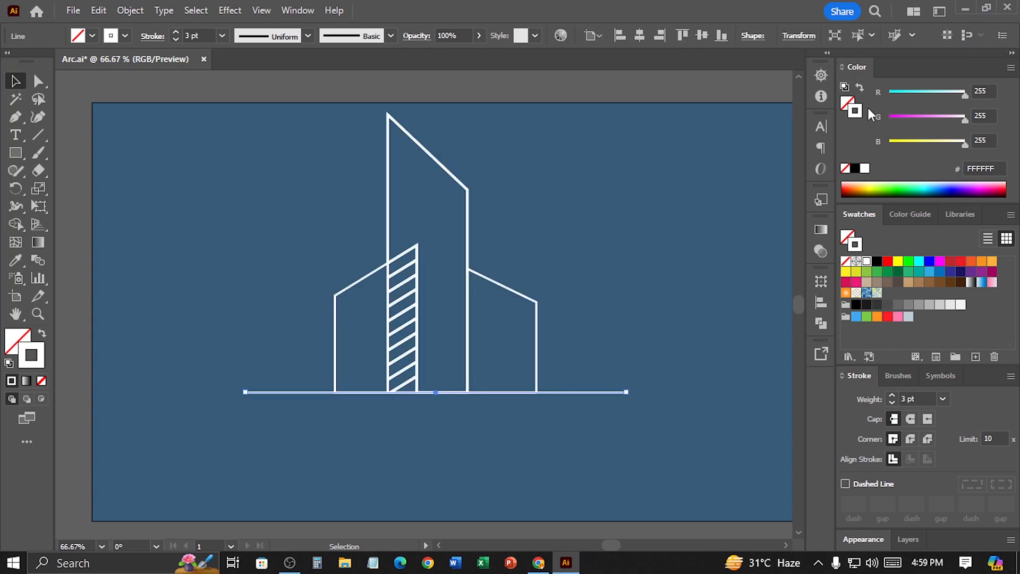
left_click(905, 393)
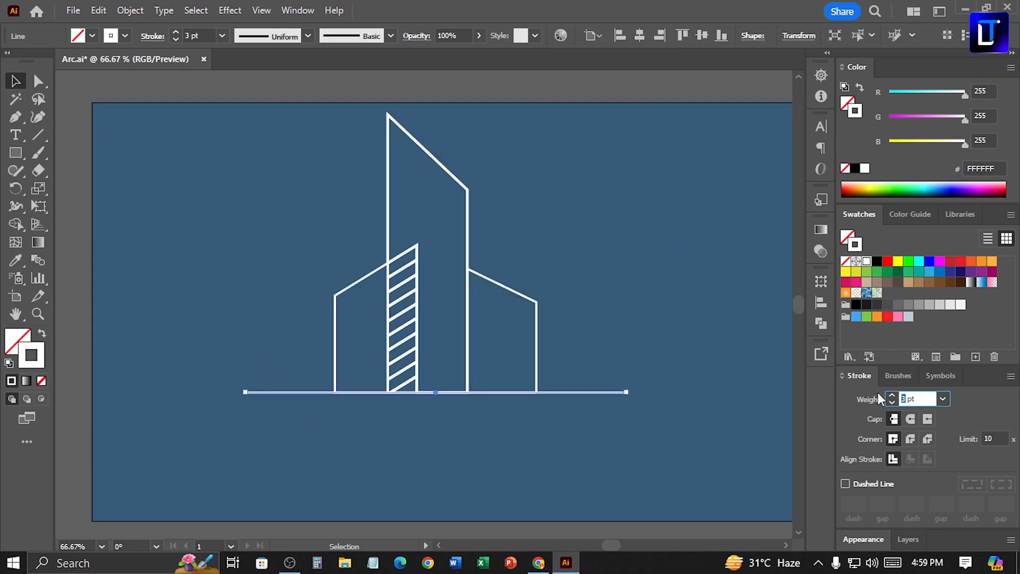
type("5")
key("Return")
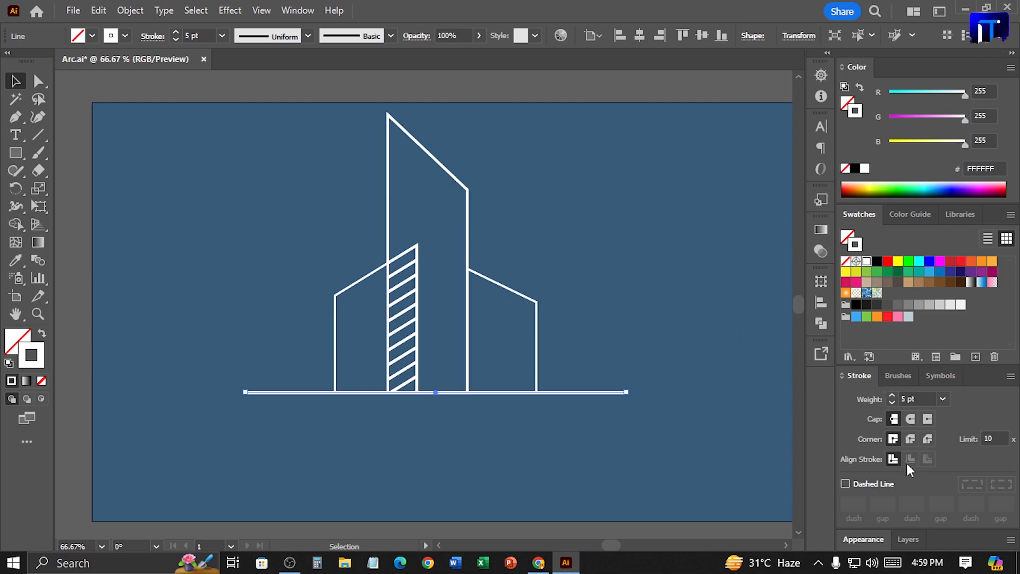
left_click(565, 456)
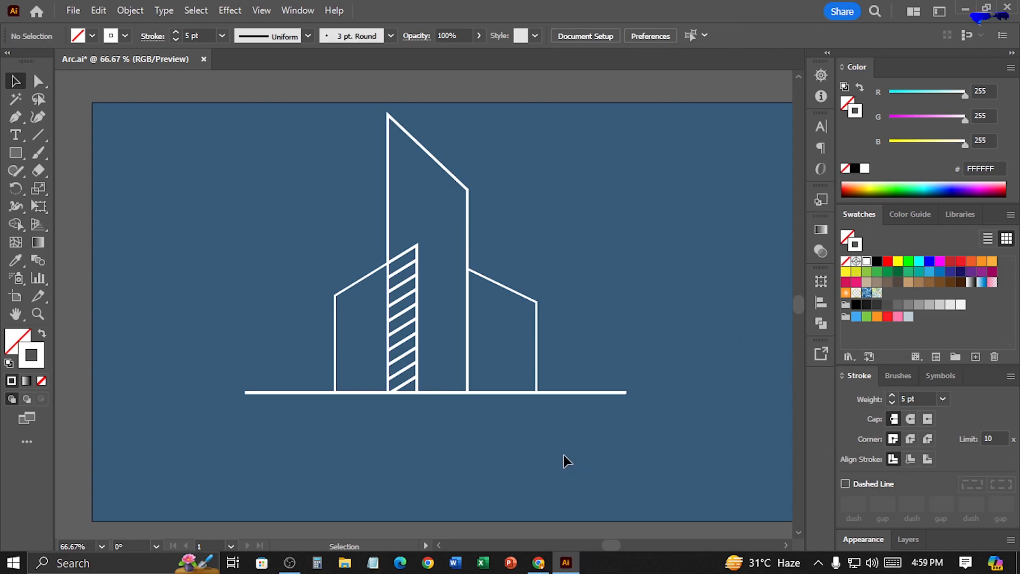
Expand the ground line into a filled shape with the Fill and Stroke options enabled.
scroll(349, 369, "up", 3)
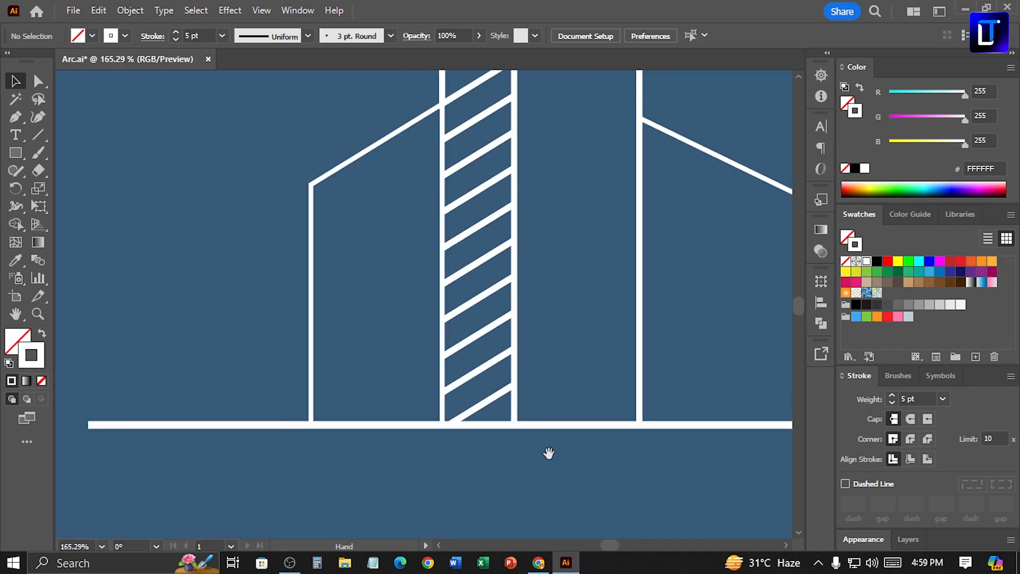
left_click(536, 425)
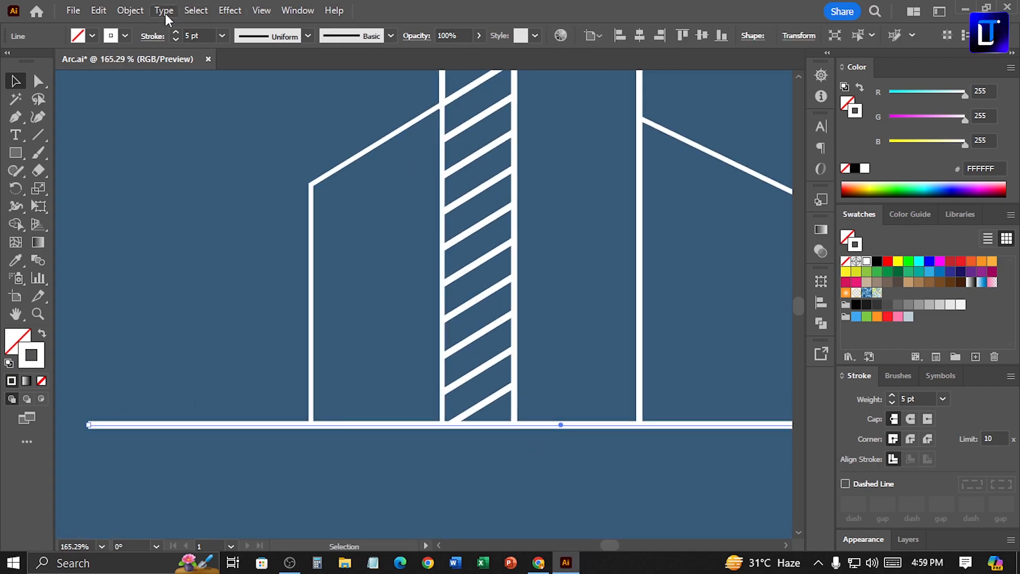
left_click(130, 10)
left_click(202, 200)
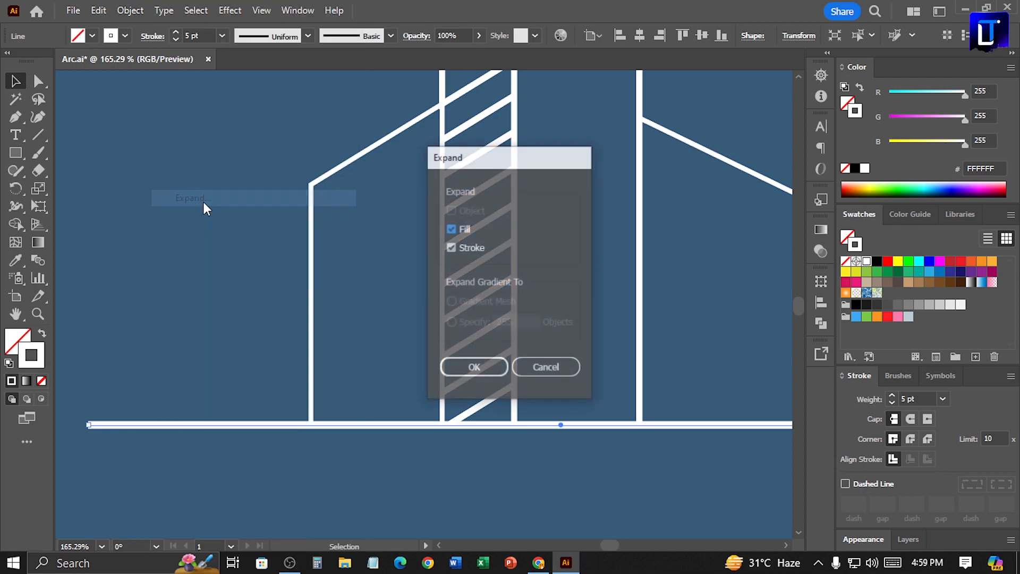
left_click(494, 372)
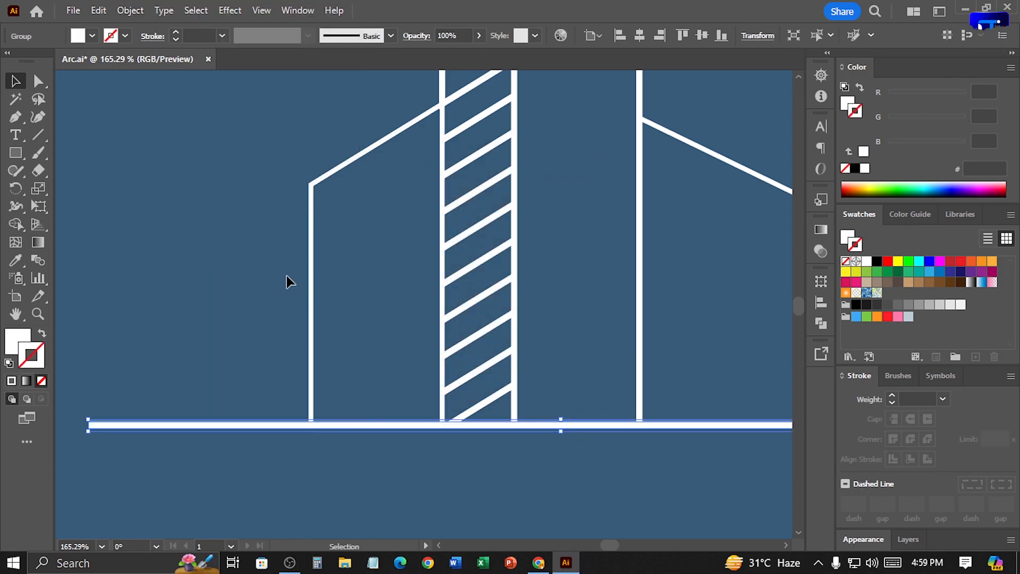
key("ctrl+a")
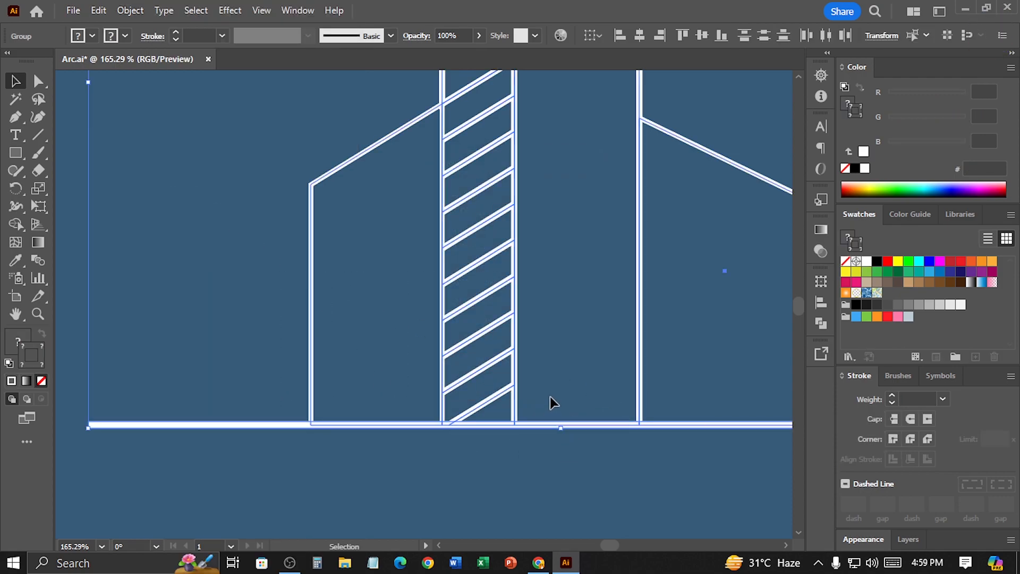
left_click(538, 425)
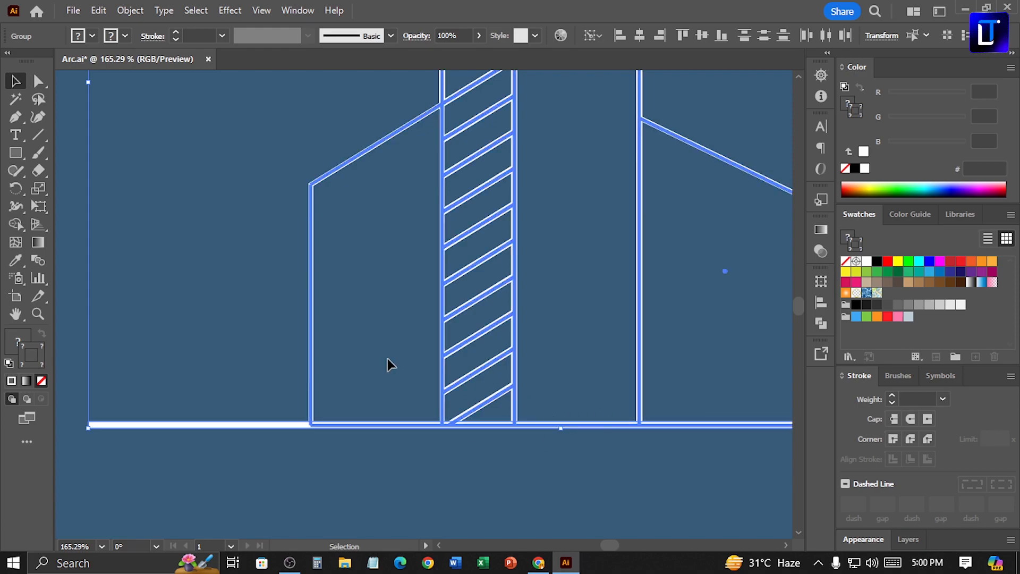
left_click(416, 449)
scroll(307, 425, "down", 5)
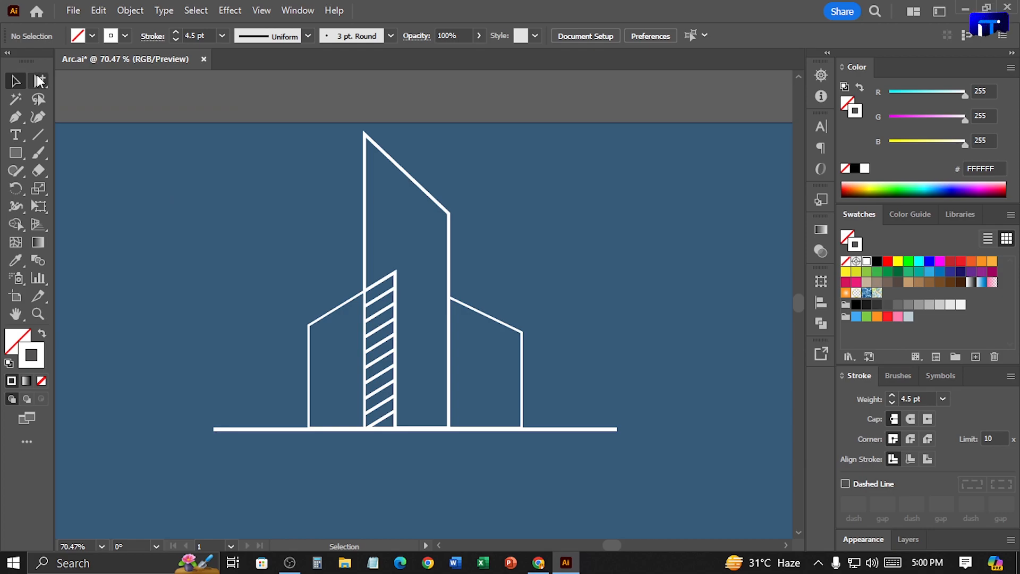
Duplicate the right-hand building's sloped roof edge in front and place the copy a short distance below it, inside the walls.
left_click_drag(40, 81, 77, 79)
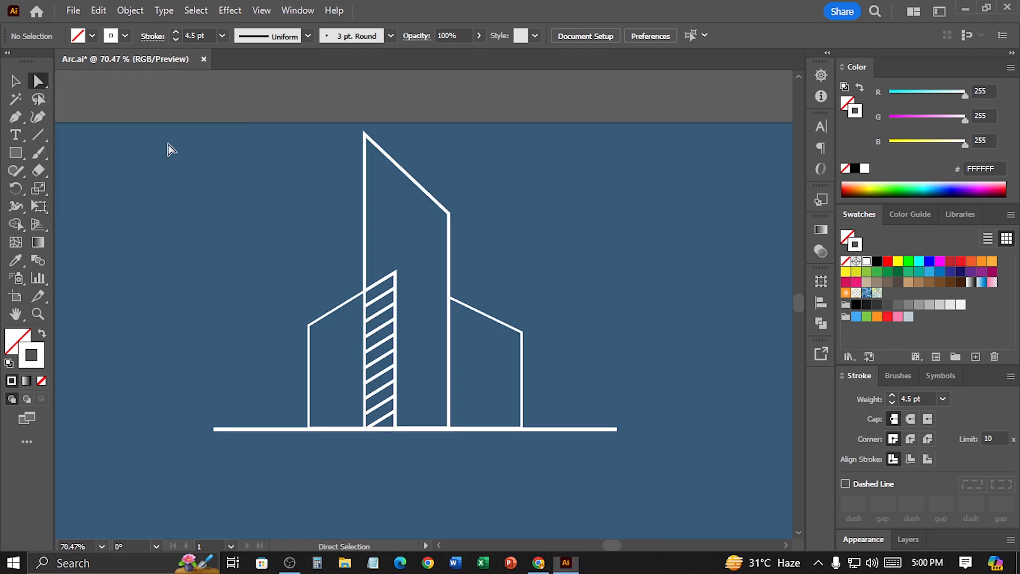
left_click(487, 317)
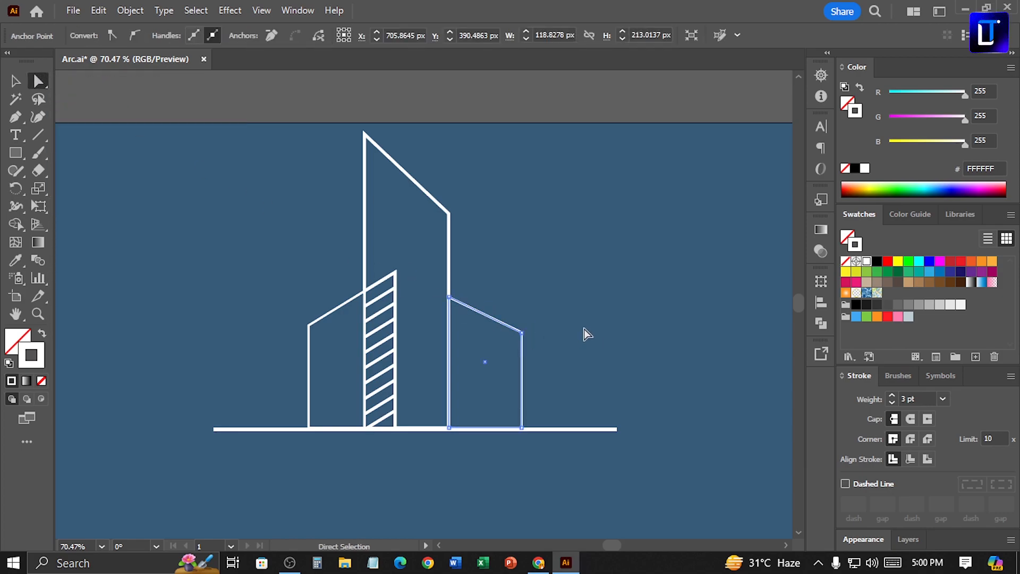
key("ctrl")
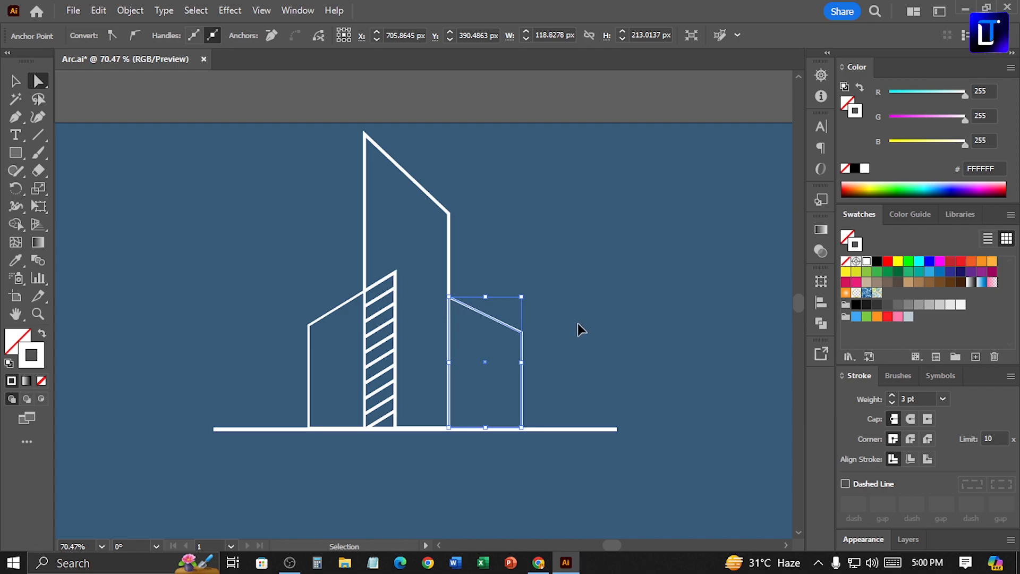
key("ctrl+f")
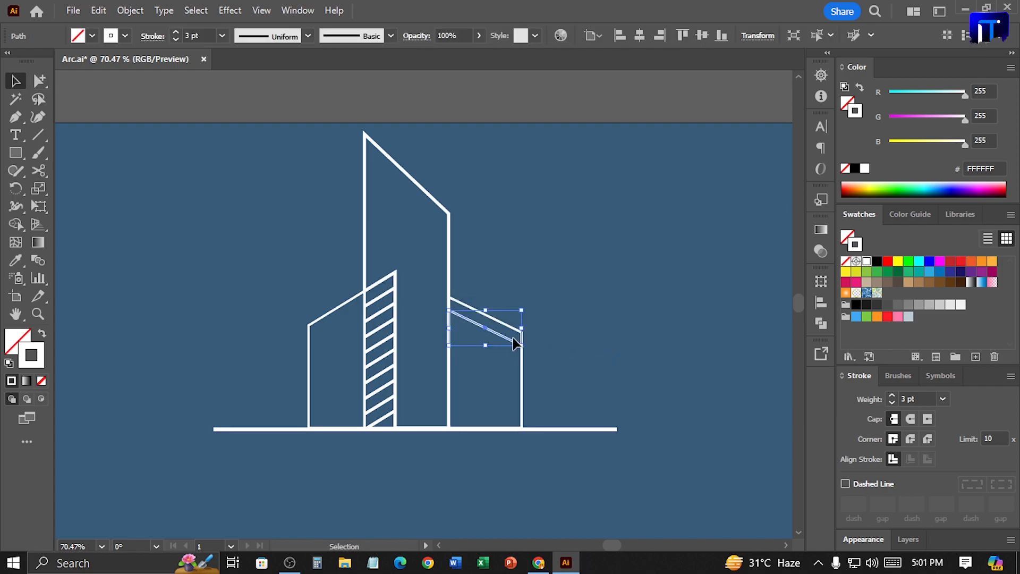
Fill the right-hand building with evenly spaced copies of the sloped line, parallel to its roof, down to the ground line.
right_click(514, 343)
left_click(537, 155)
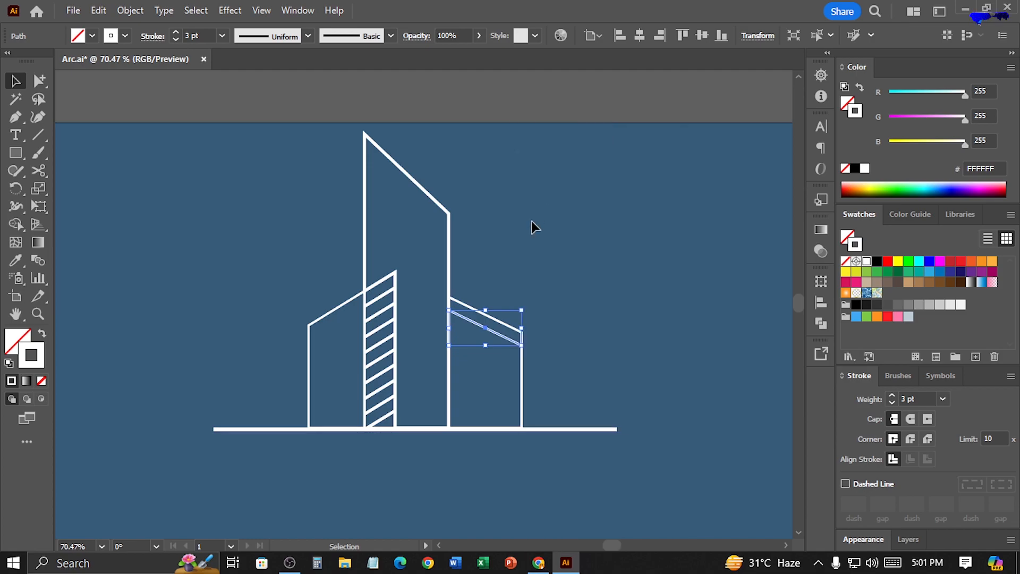
left_click(98, 11)
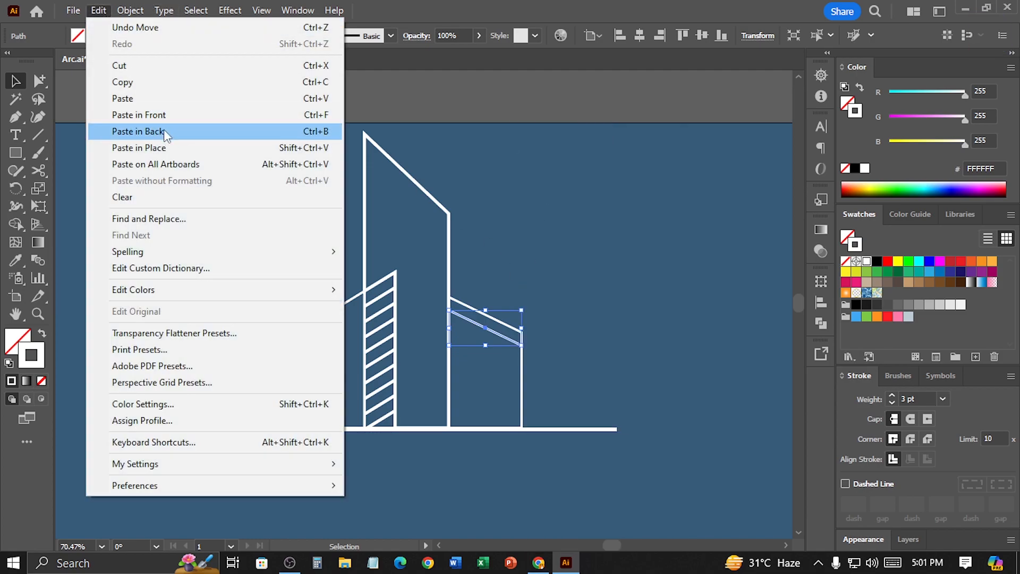
left_click(154, 115)
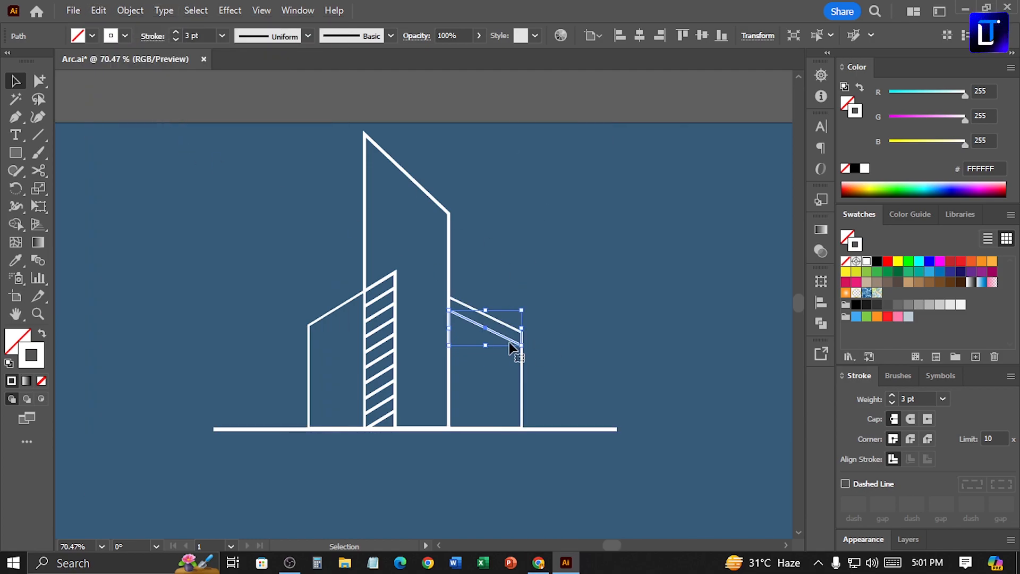
key("ctrl")
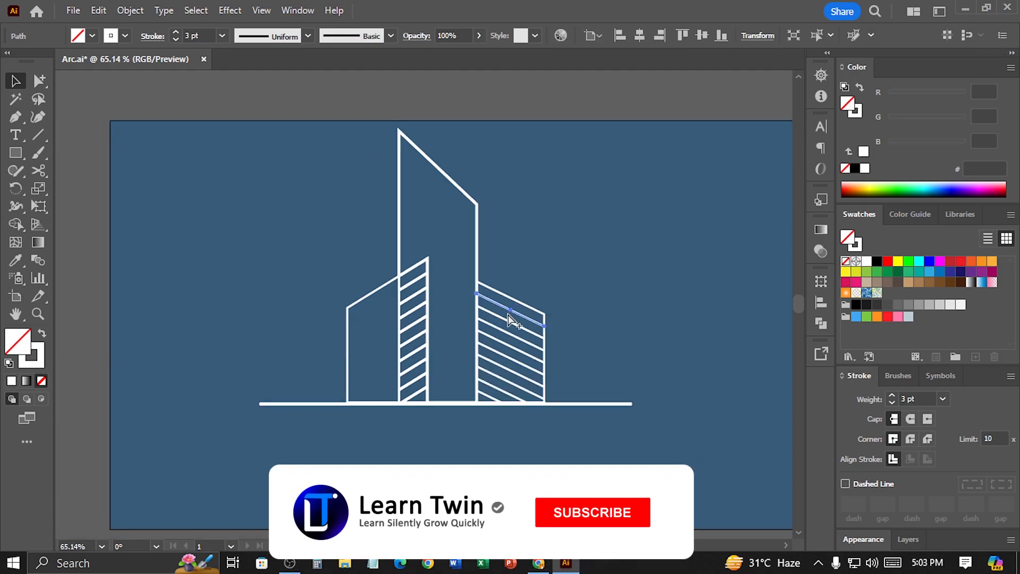
Match all the right-hand building's stripes to the narrow striped section's 4 pt stroke with the Eyedropper and save the file.
left_click_drag(508, 315, 533, 339)
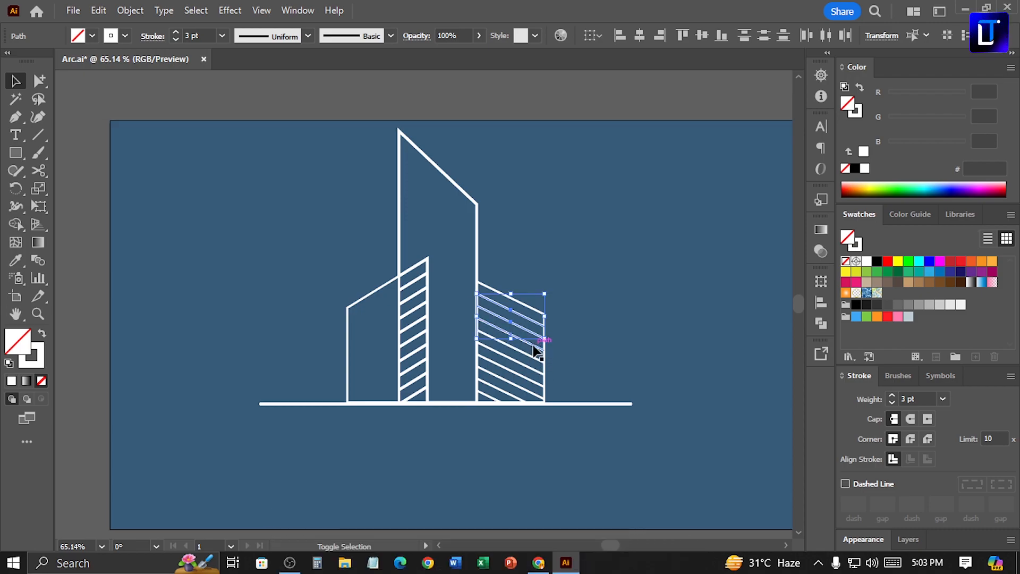
left_click(533, 345, "shift")
left_click(533, 361, "shift")
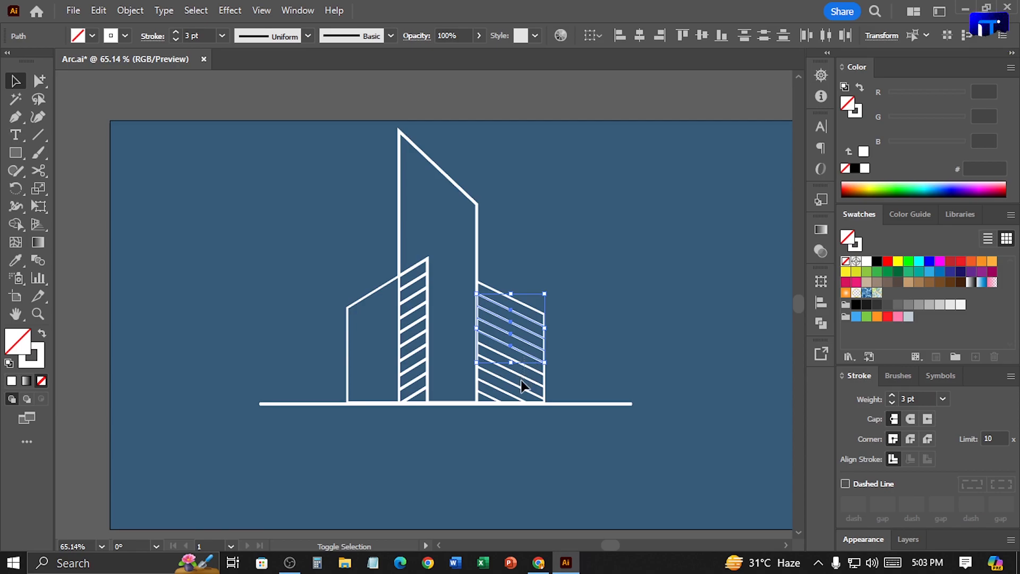
left_click(487, 403, "shift")
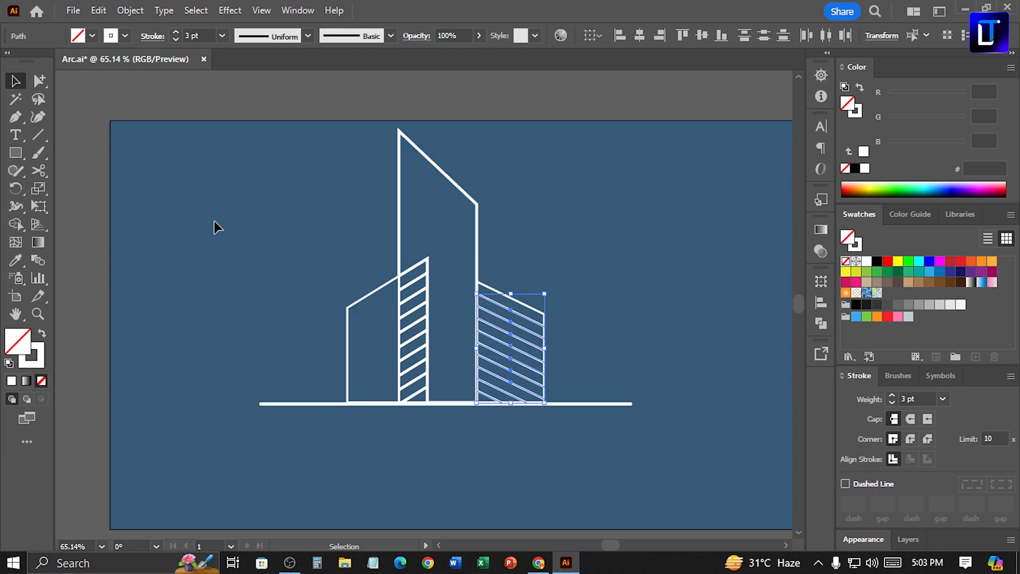
left_click(16, 260)
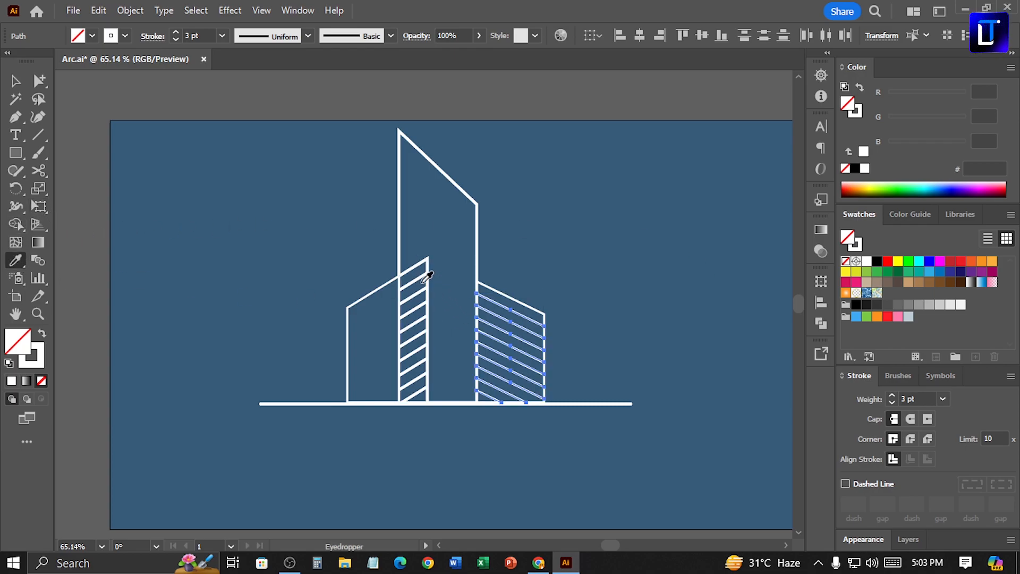
left_click(418, 279)
left_click(15, 81)
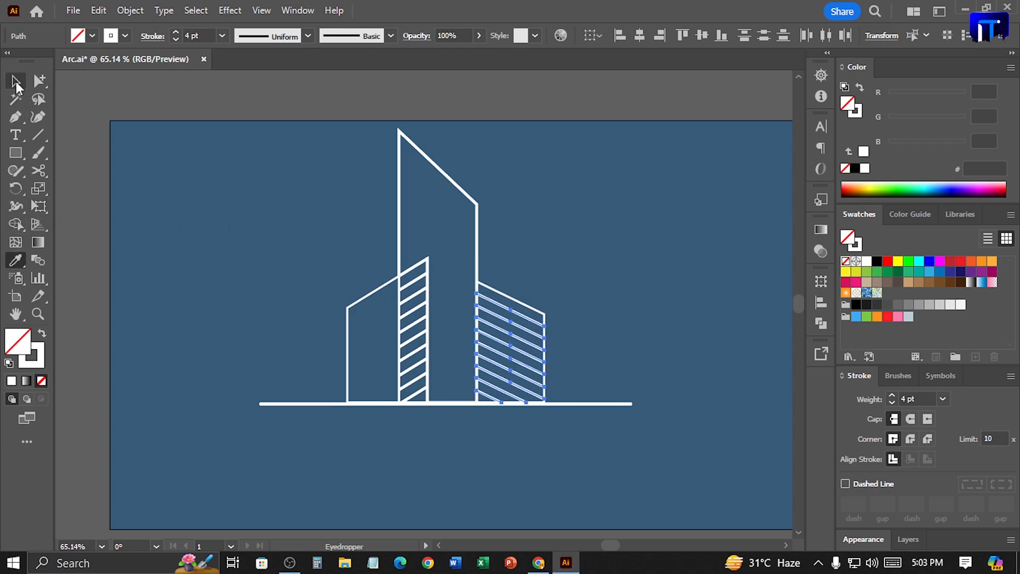
left_click(218, 220)
key("ctrl+s")
scroll(257, 413, "down", 1)
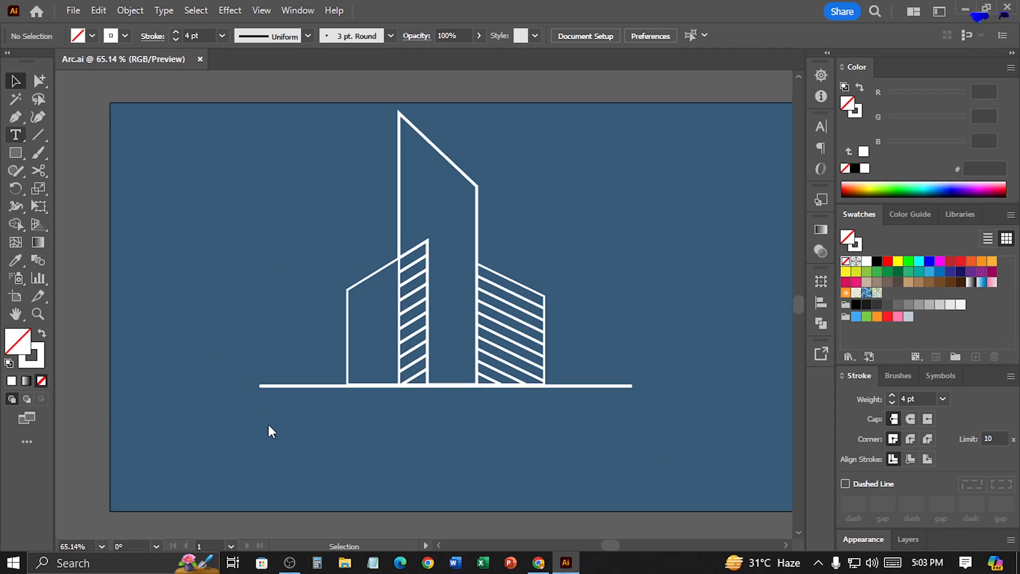
Add the text LOGO NAME beneath the ground line and place a copy of the ground line below the text.
key("t")
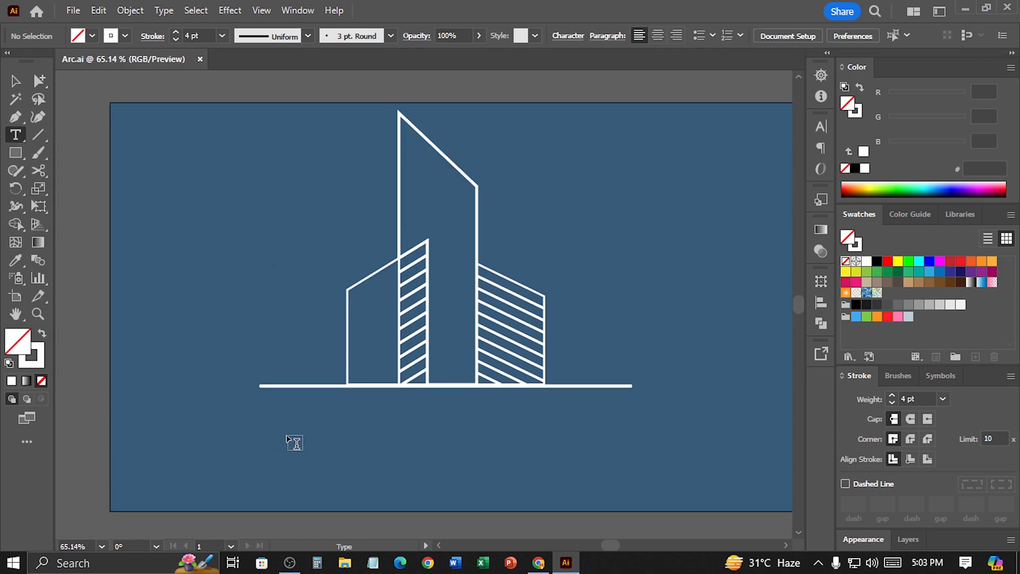
left_click(285, 440)
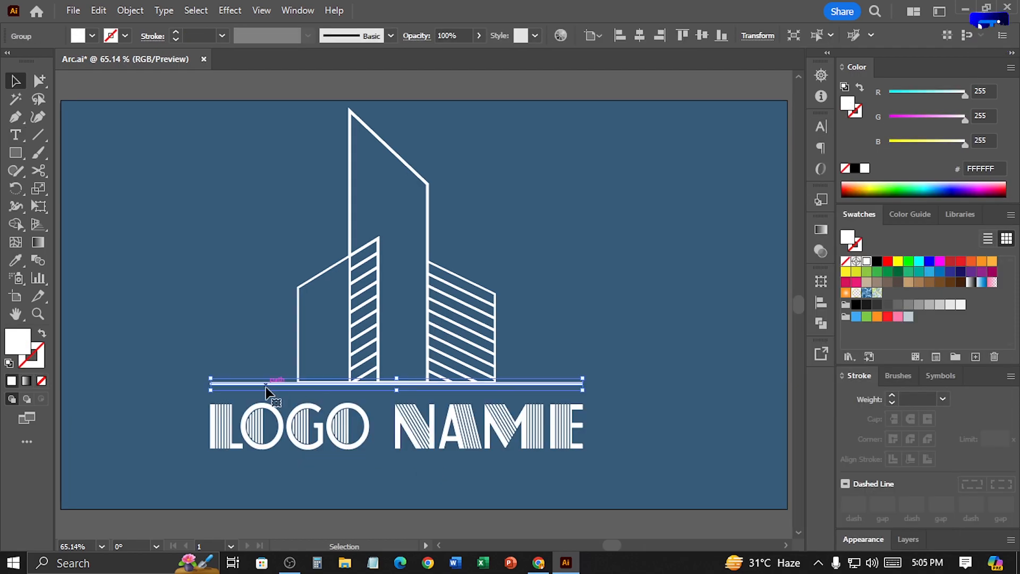
left_click_drag(266, 388, 263, 470)
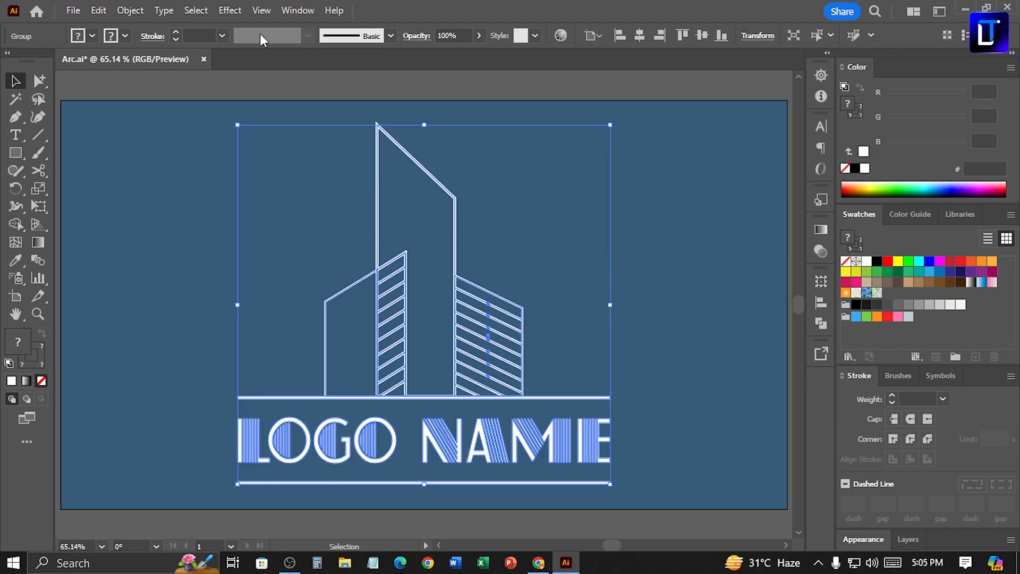
Expand the complete logo into shapes with the Fill and Stroke options enabled and deselect it.
left_click(131, 10)
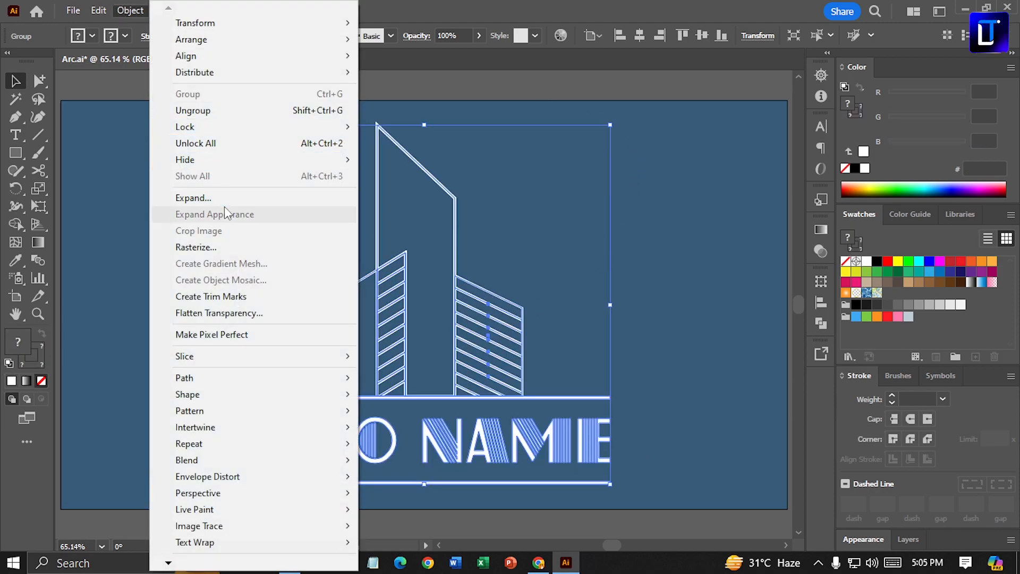
left_click(225, 199)
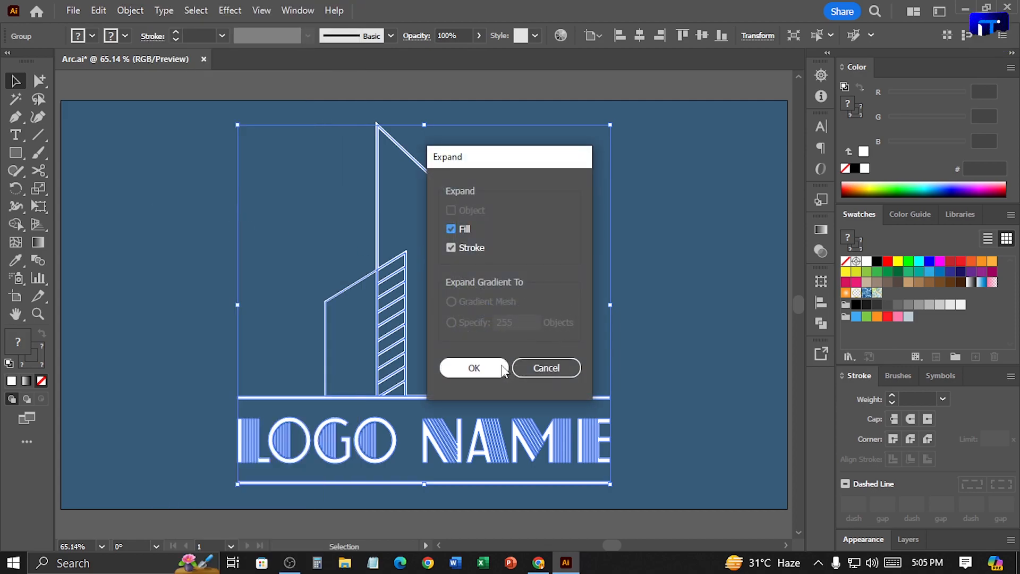
left_click(474, 368)
left_click(688, 372)
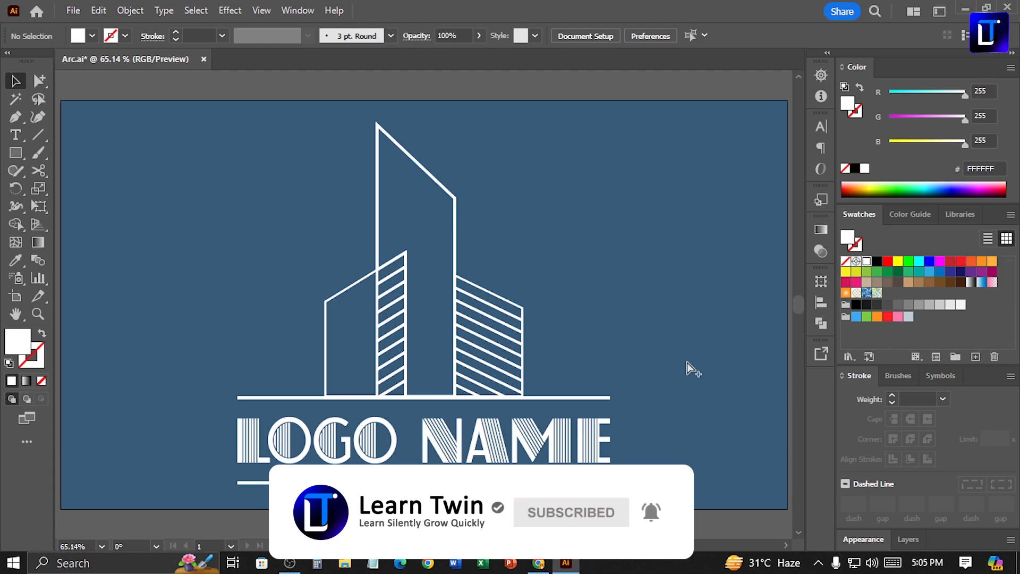
key("ctrl+minus")
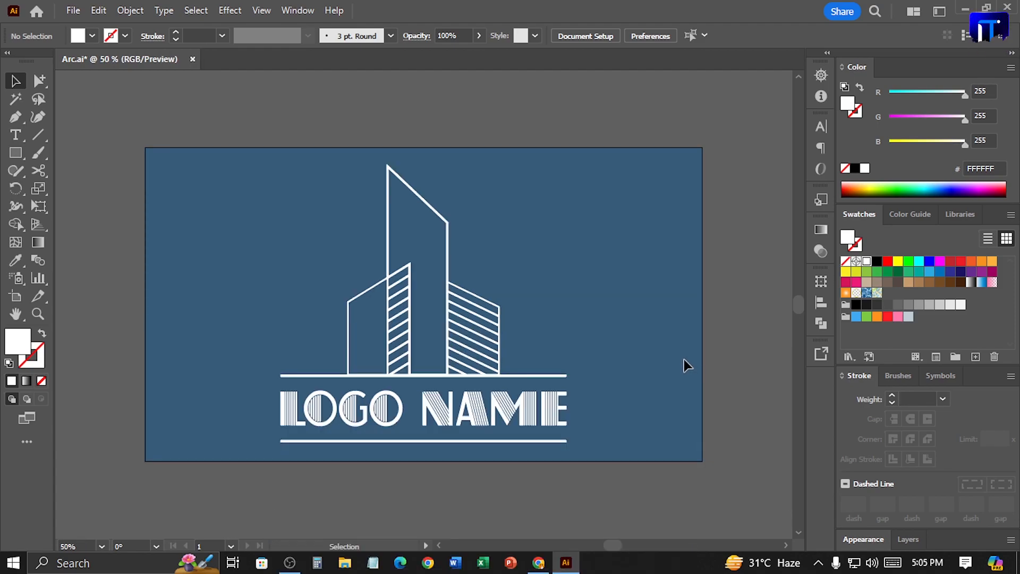